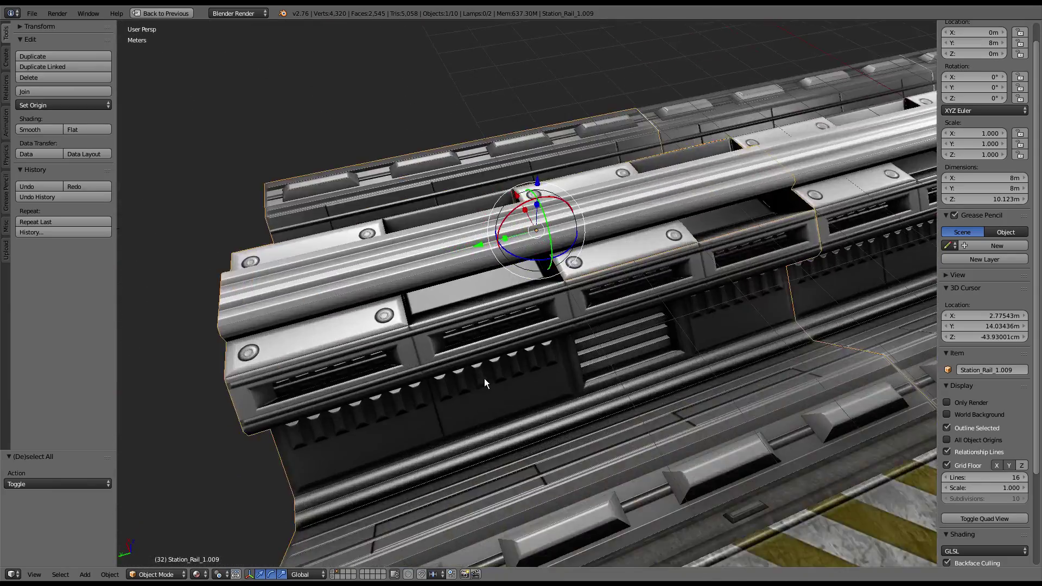
Orbit around the rail model, then return to the normal multi-panel layout
mouse_move(484, 379)
middle_down()
mouse_move(545, 330)
mouse_move(624, 204)
mouse_move(646, 275)
mouse_move(514, 375)
middle_up()
key(shift+space)
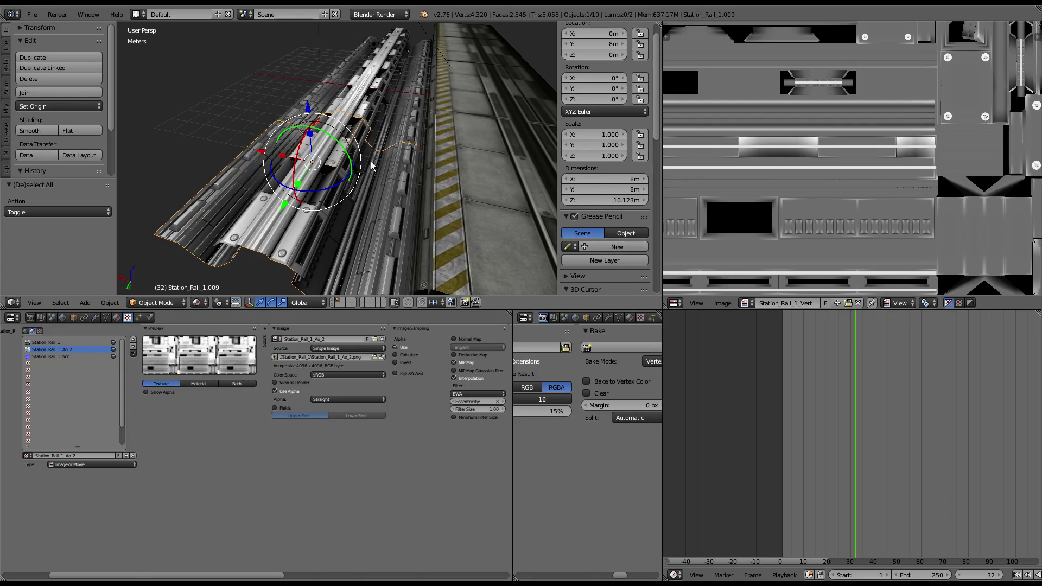
Select the Station_Rail_1_Nor texture and show the rail's full UV layout in Edit Mode
click(85, 355)
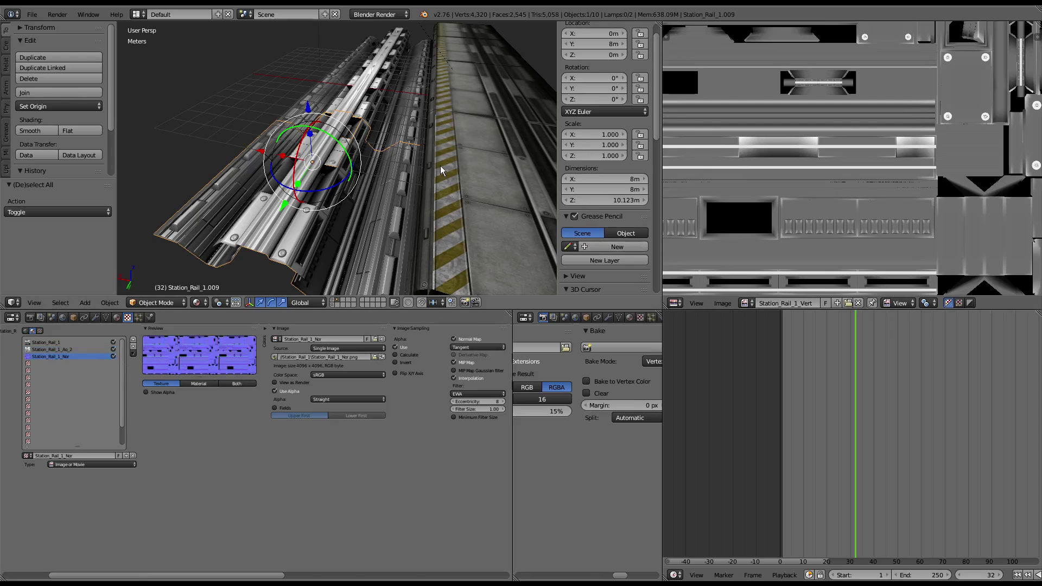
key(Tab)
key(a)
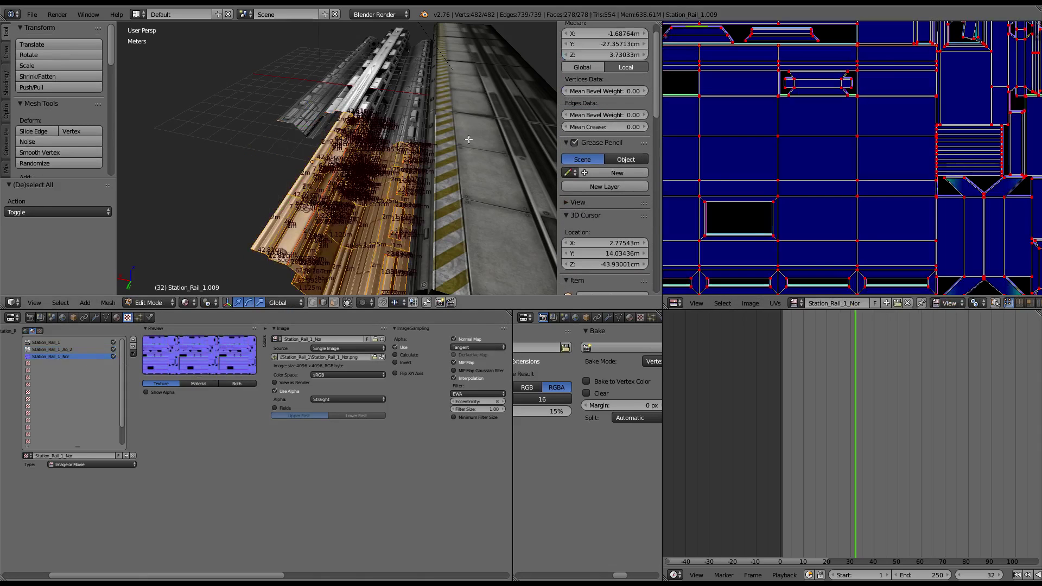
Reorder the texture slots to leave an empty second slot, and begin a new image
click(136, 348)
click(100, 350)
click(134, 339)
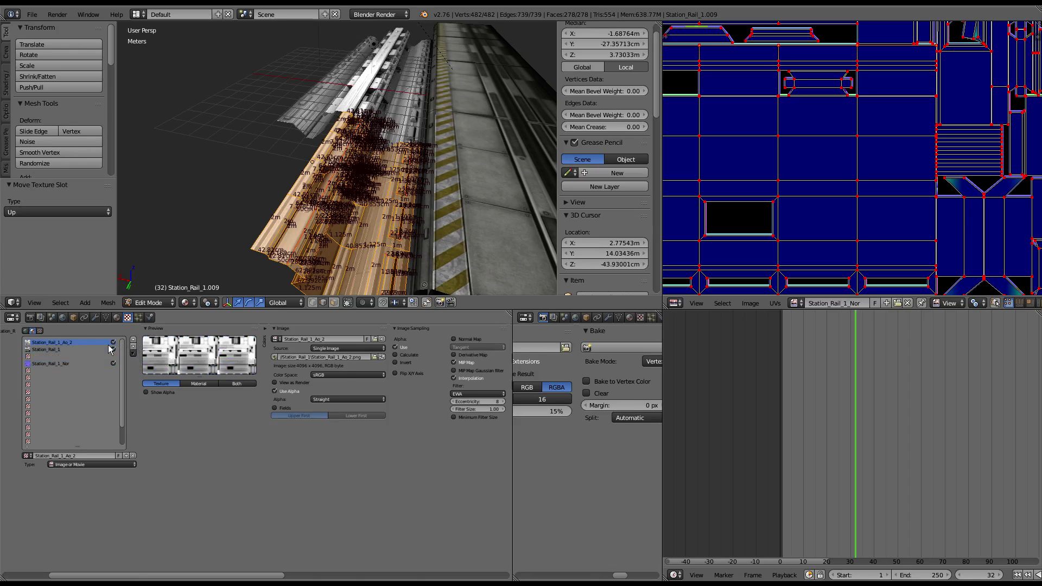
click(133, 347)
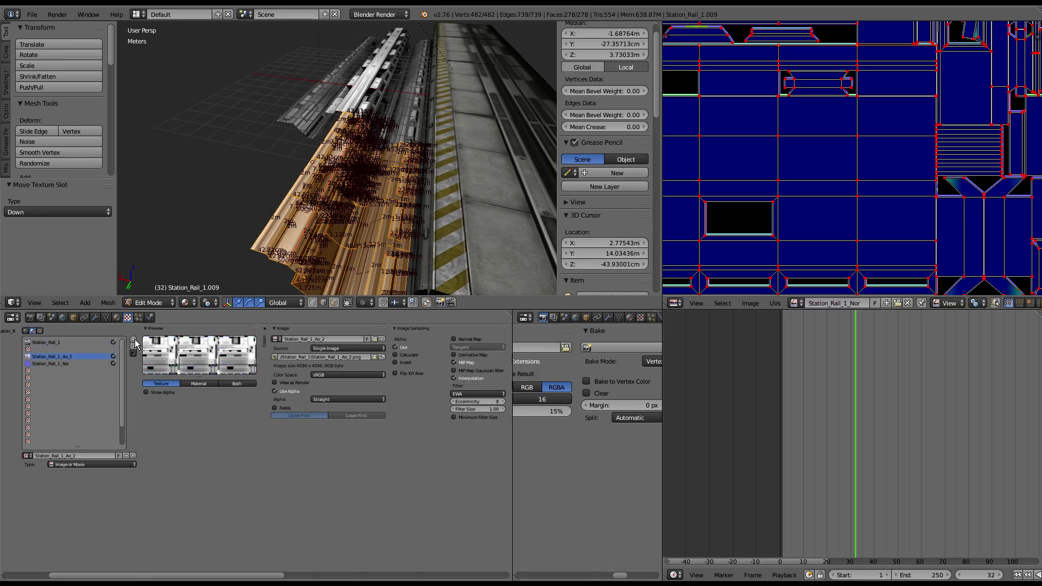
click(134, 339)
click(101, 349)
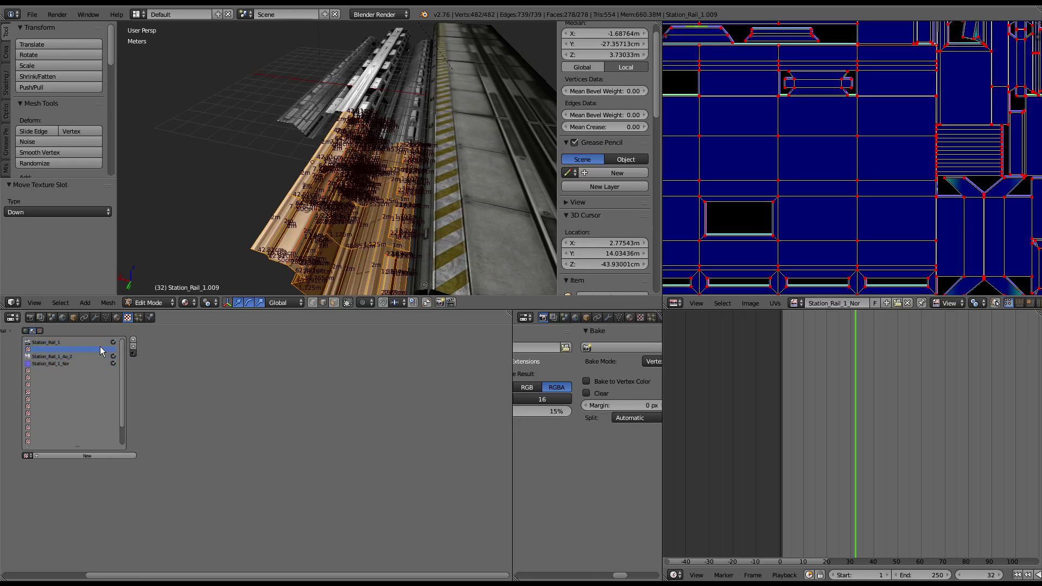
click(832, 303)
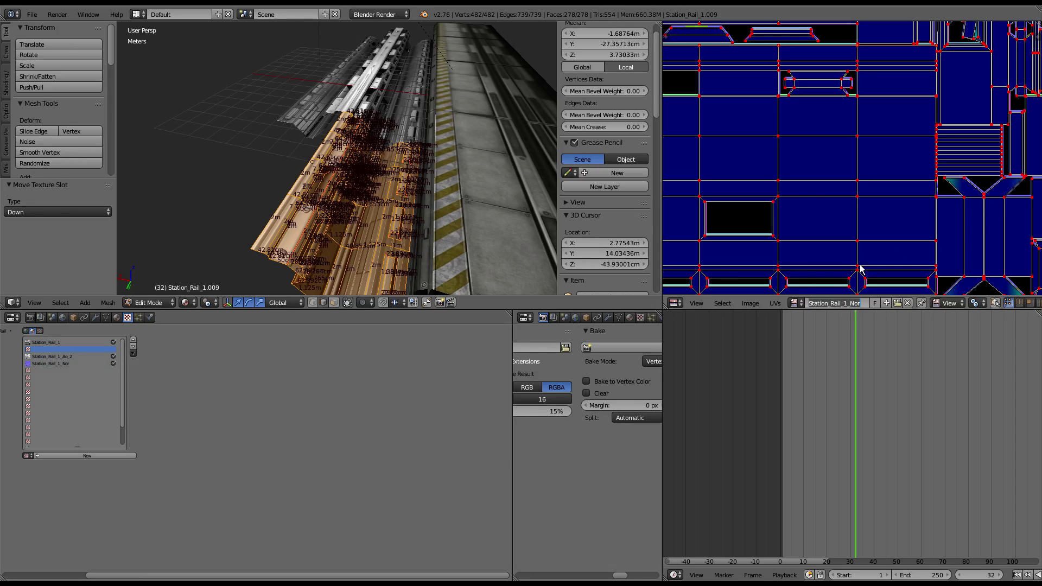
click(751, 303)
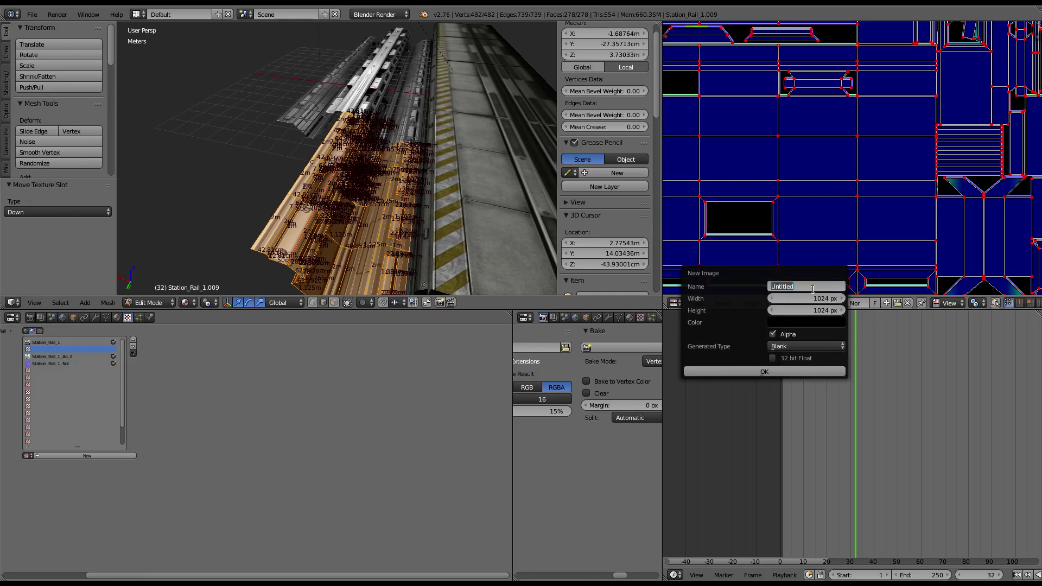
Create a 4096 × 4096 image named Station_Rail_1_Col and view it behind the UVs
text(Station_Rail_1_Nor)
click(826, 300)
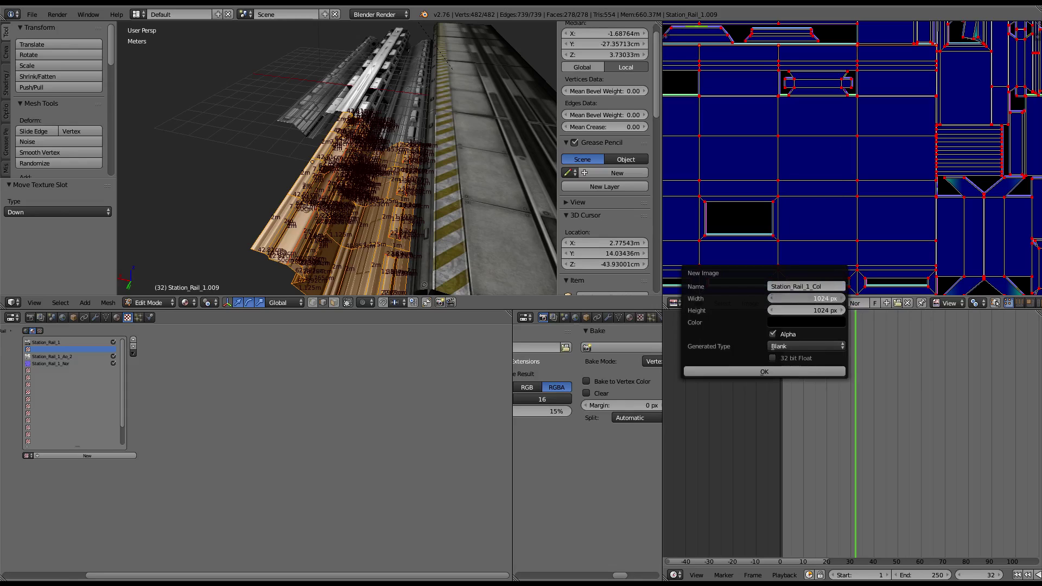
text(*4)
click(814, 310)
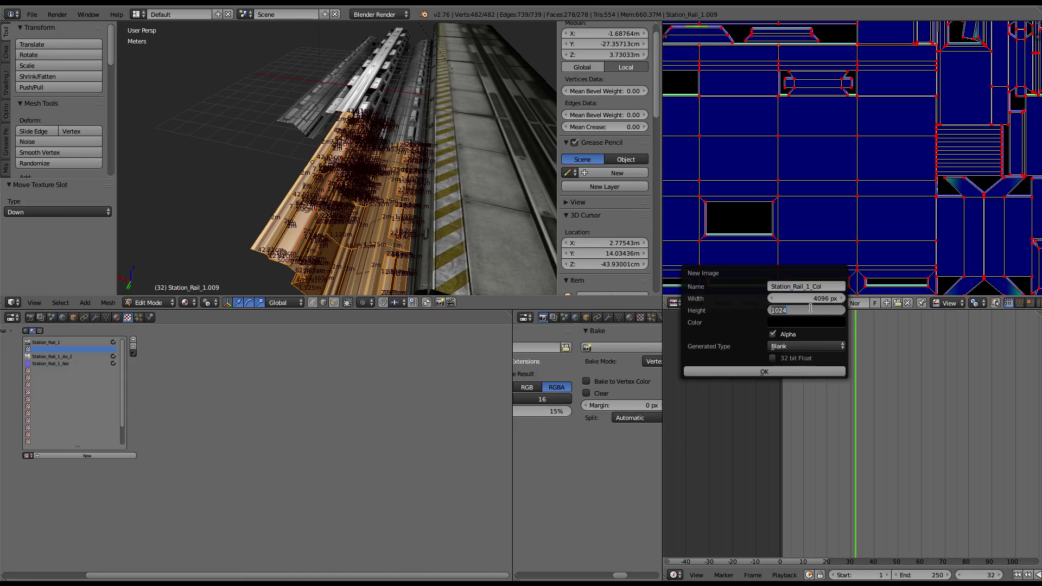
text(4096)
key(Return)
click(734, 375)
scroll(851, 190, down, 5)
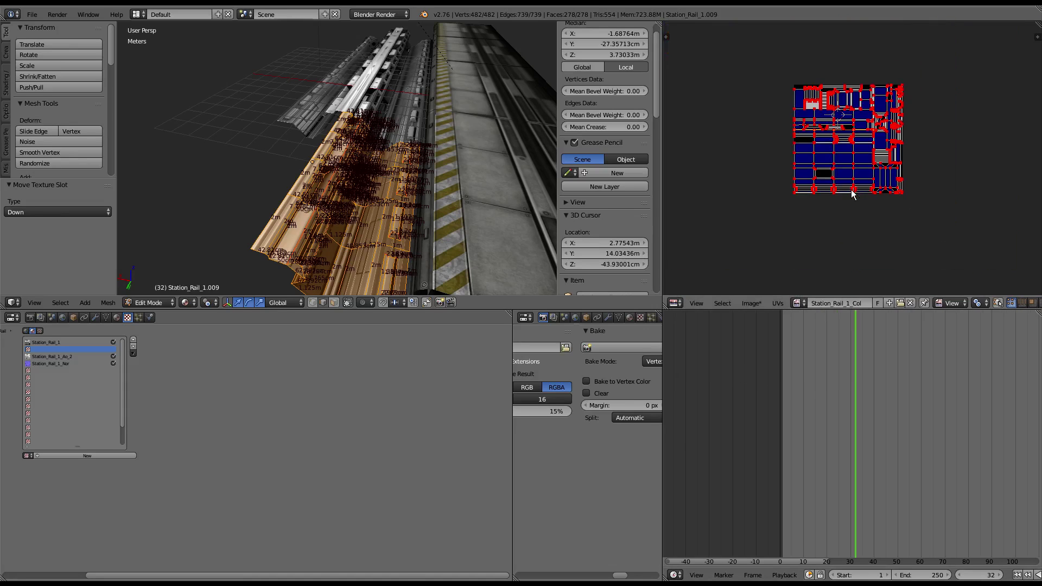
scroll(851, 190, up, 1)
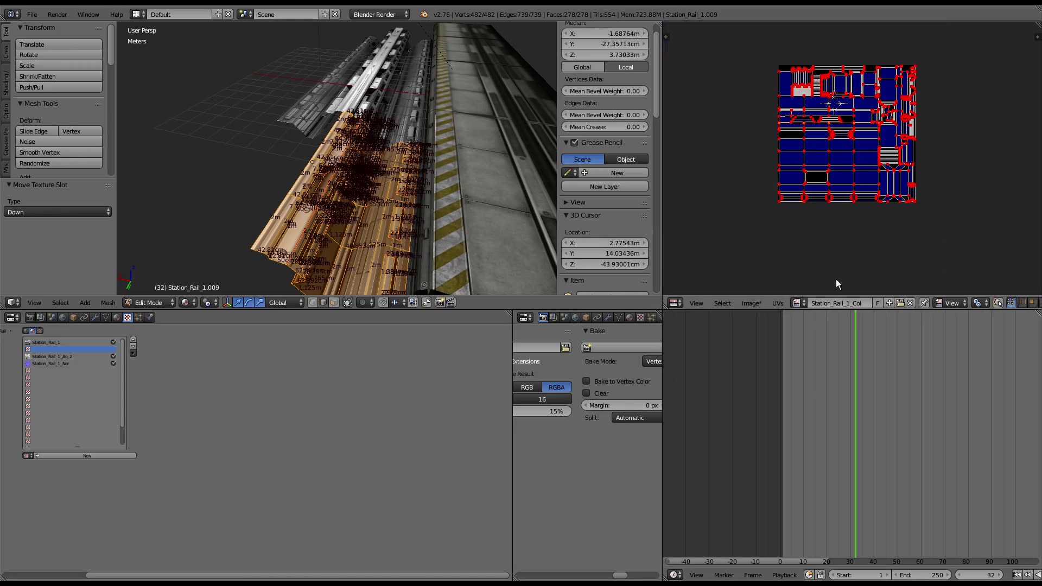
Save the image as Station_Rail_1_Col.png in the Station_Rail_1 texture folder
click(756, 303)
click(787, 239)
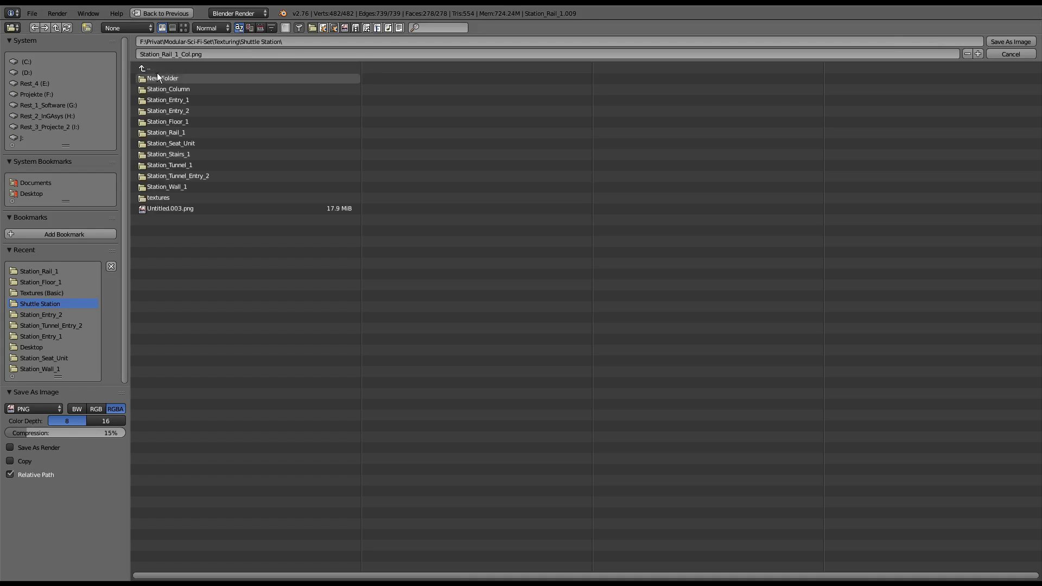
click(186, 132)
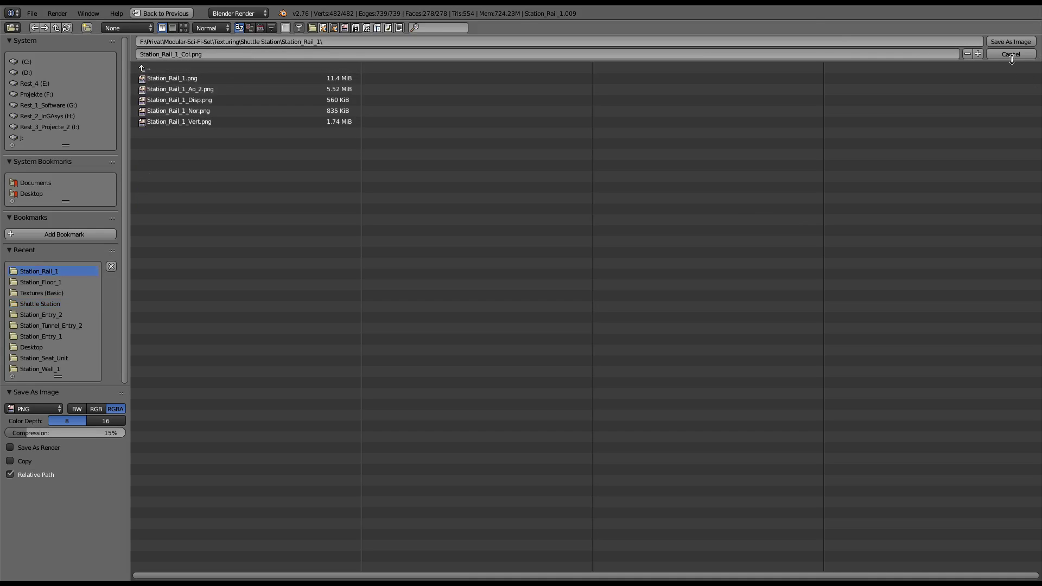
click(1011, 41)
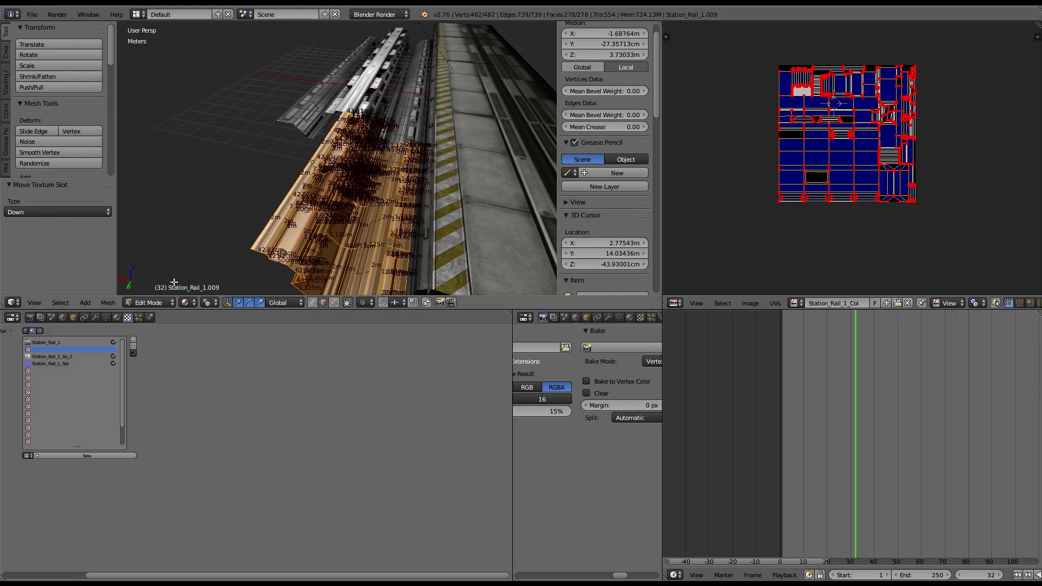
Switch the rail to Weight Paint mode and back to Object Mode
click(147, 302)
click(159, 242)
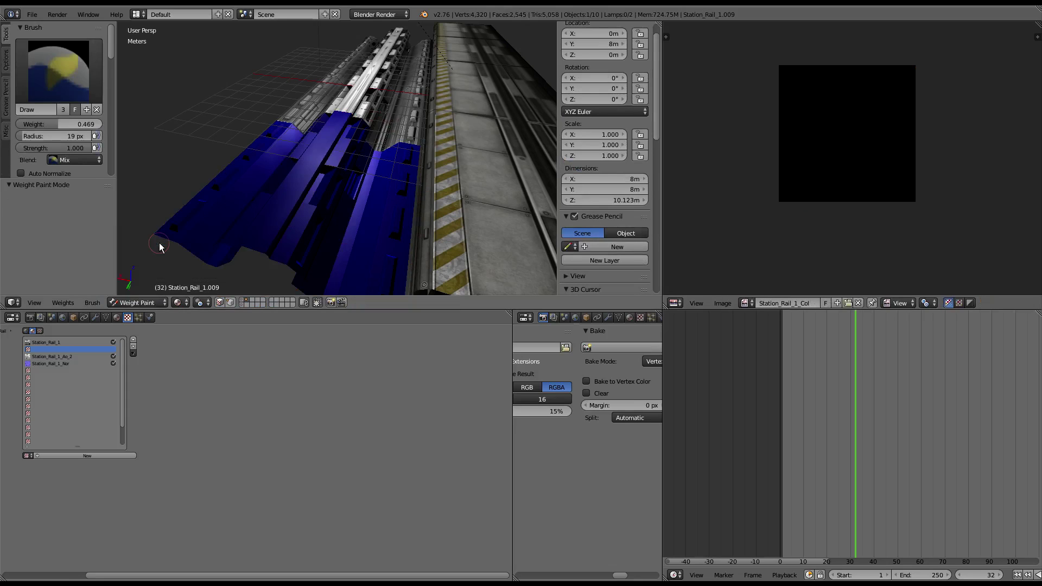
click(140, 306)
click(139, 285)
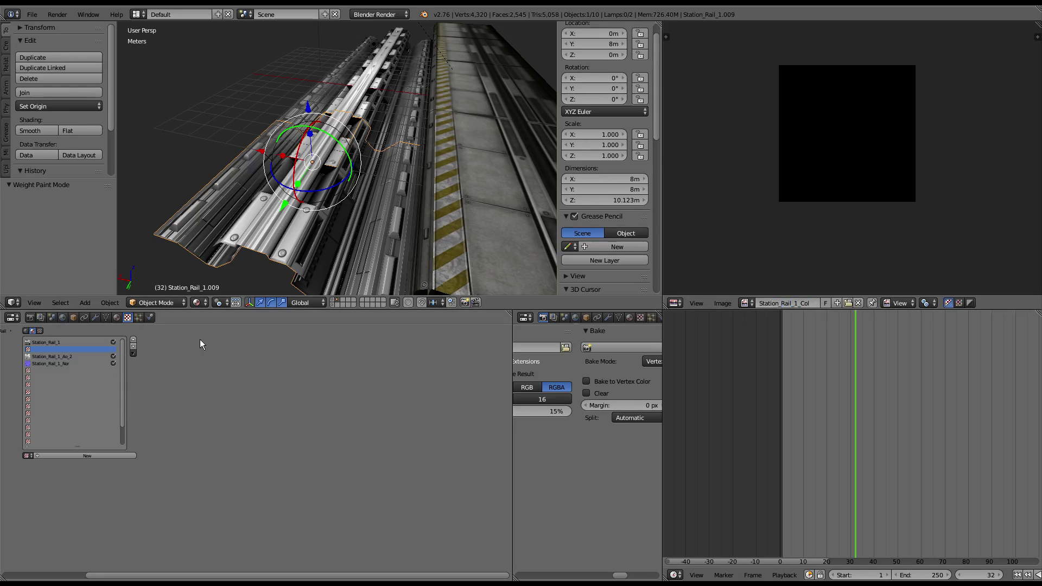
Add a Station_Rail_1_Col texture in the empty slot using the Station_Rail_1_Col.png image
click(792, 304)
key(Return)
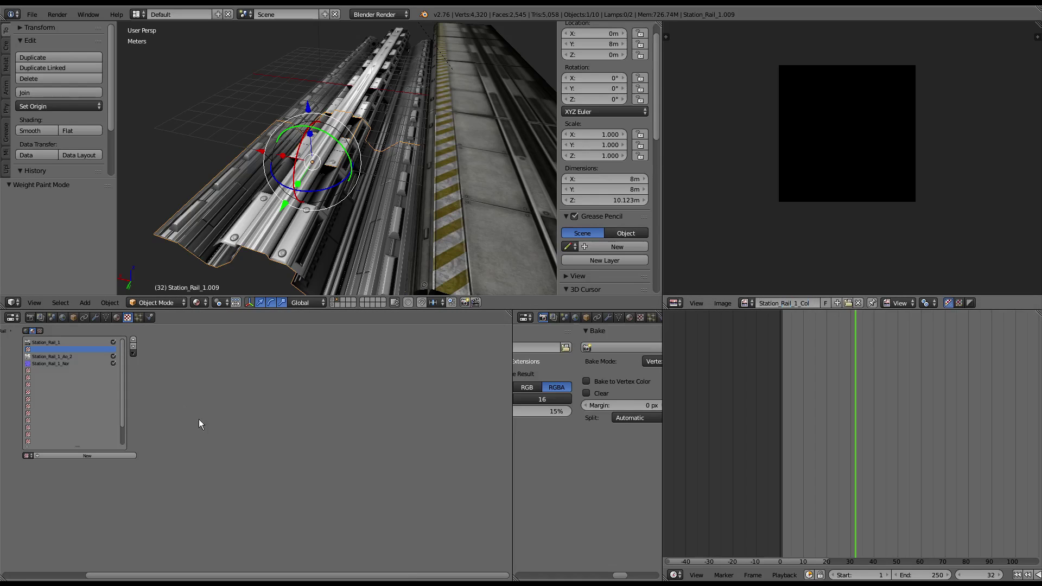
click(70, 455)
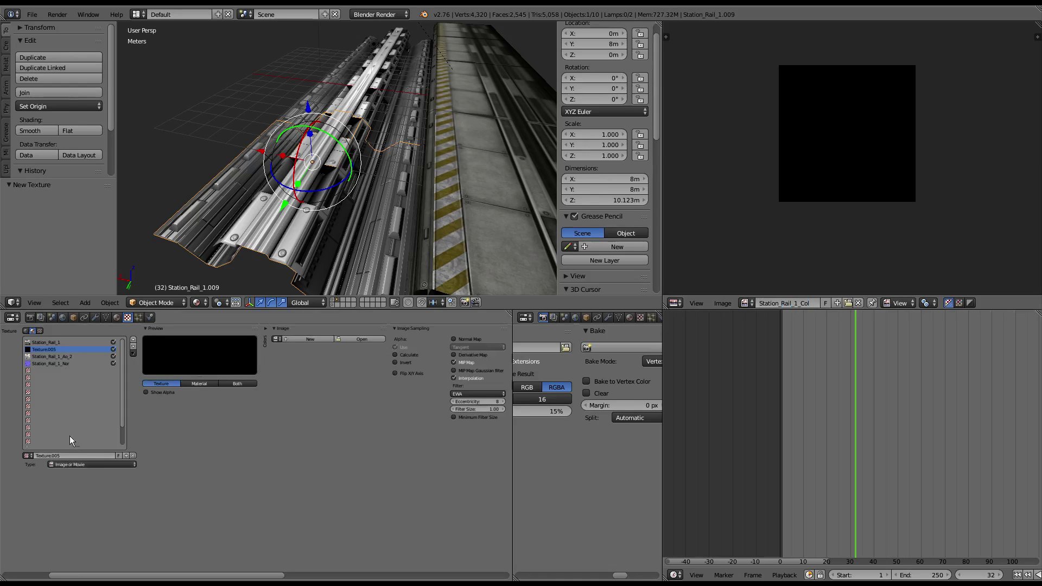
text(Station_Rail_1_Col)
key(Return)
click(277, 339)
text(Station_Rail_1_Col)
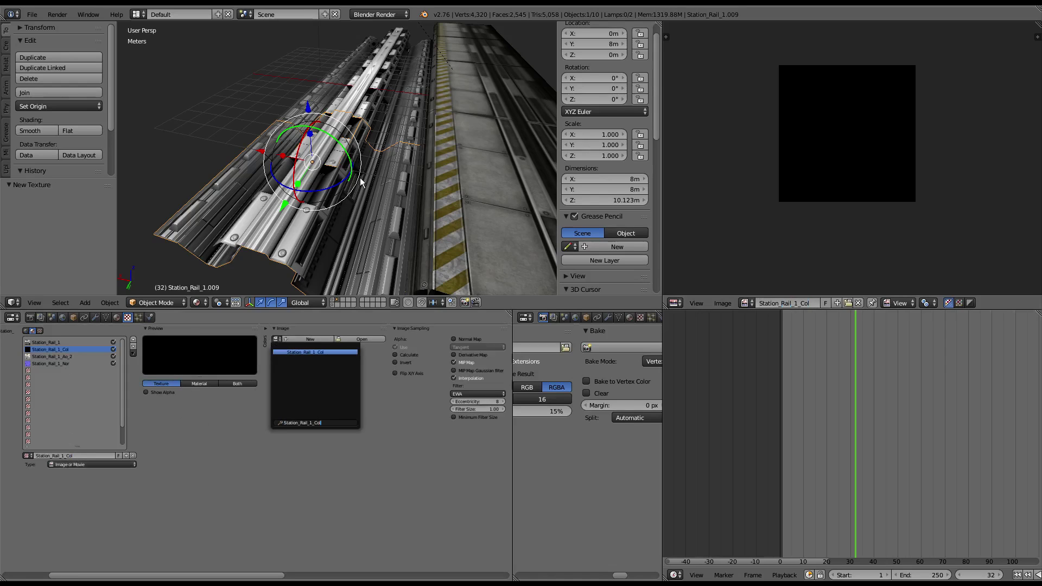
key(Return)
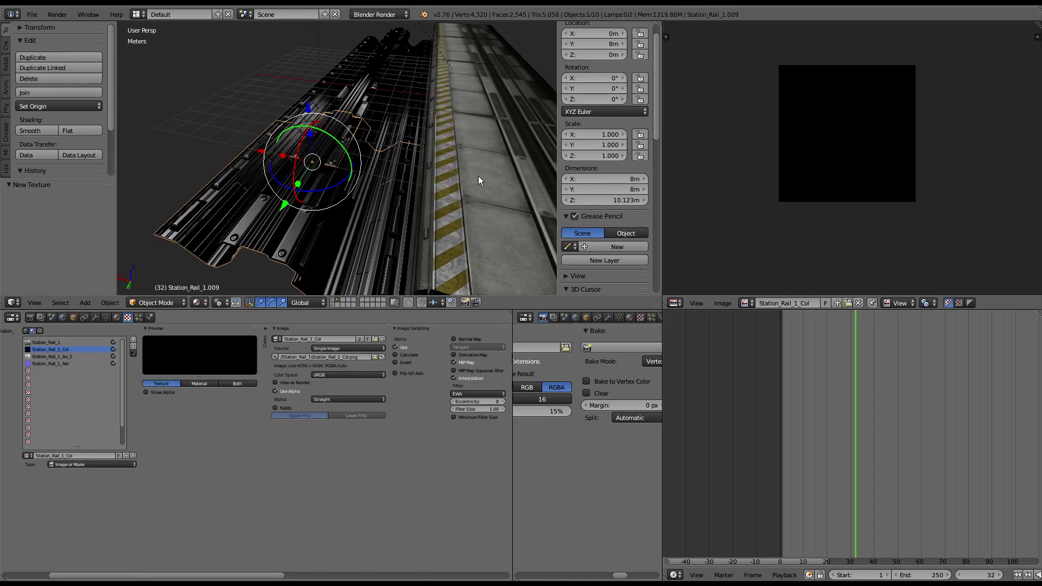
Hide every object except the rail and maximize the 3D view
scroll(334, 220, up, 2)
scroll(278, 221, up, 1)
mouse_move(277, 217)
middle_down()
mouse_move(355, 208)
mouse_move(456, 171)
mouse_move(400, 258)
mouse_move(532, 342)
mouse_move(581, 329)
middle_up()
key(shift+h)
key(ctrl+Up)
Enter Texture Paint mode and assign a Station_Rail image as the brush texture
click(164, 574)
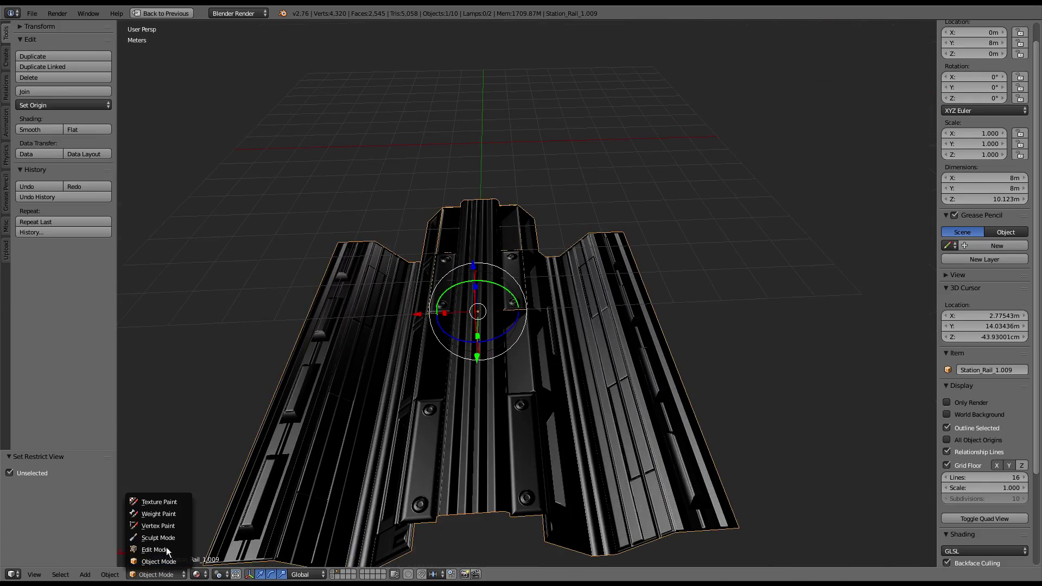
click(174, 502)
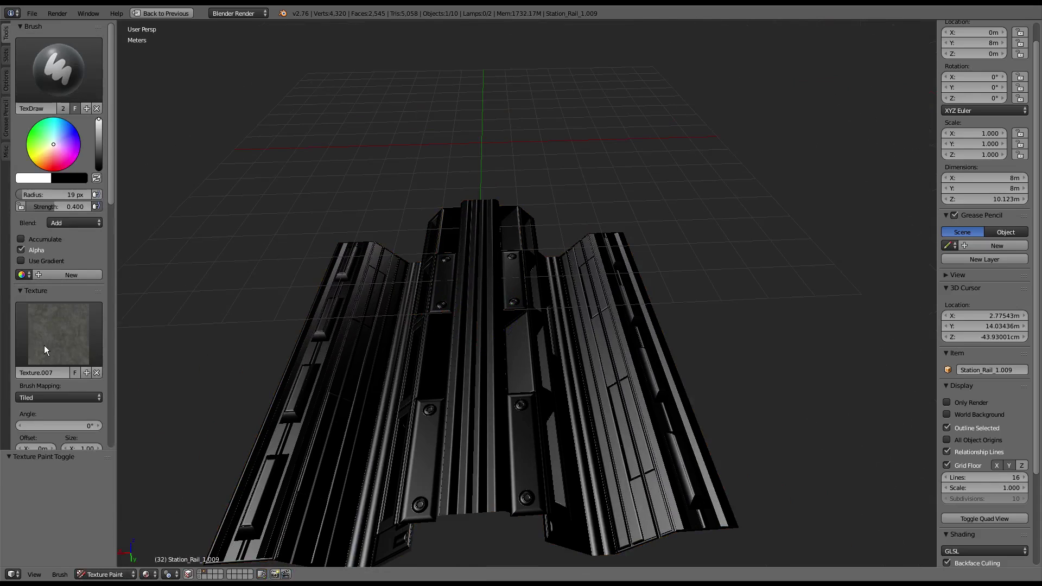
click(59, 328)
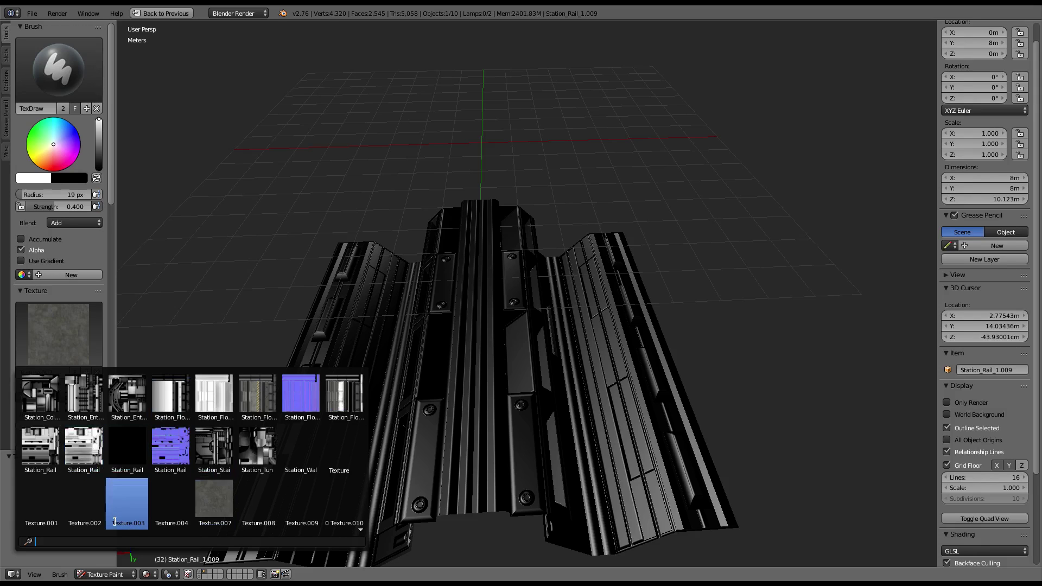
click(131, 476)
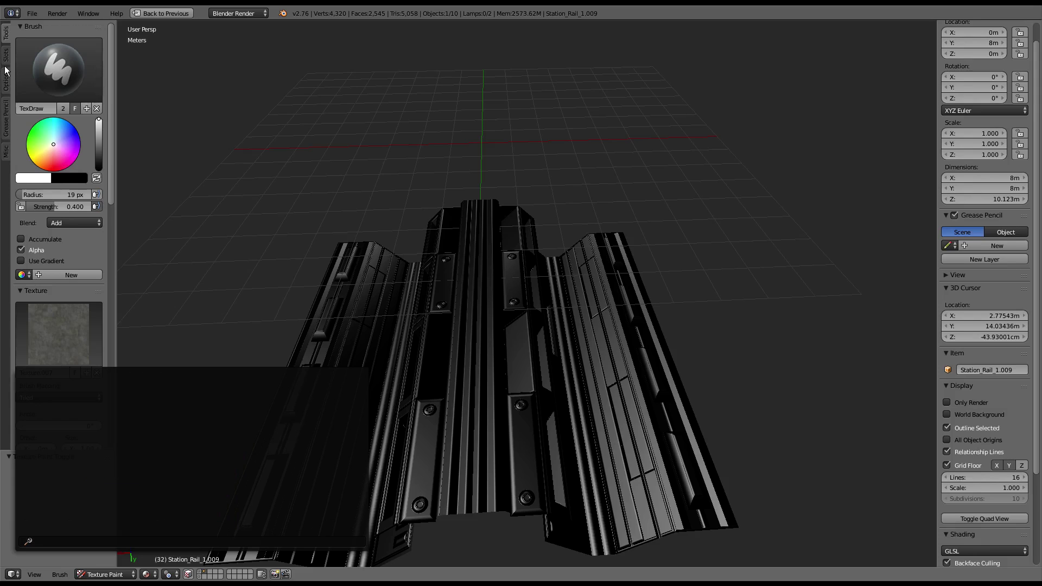
click(6, 55)
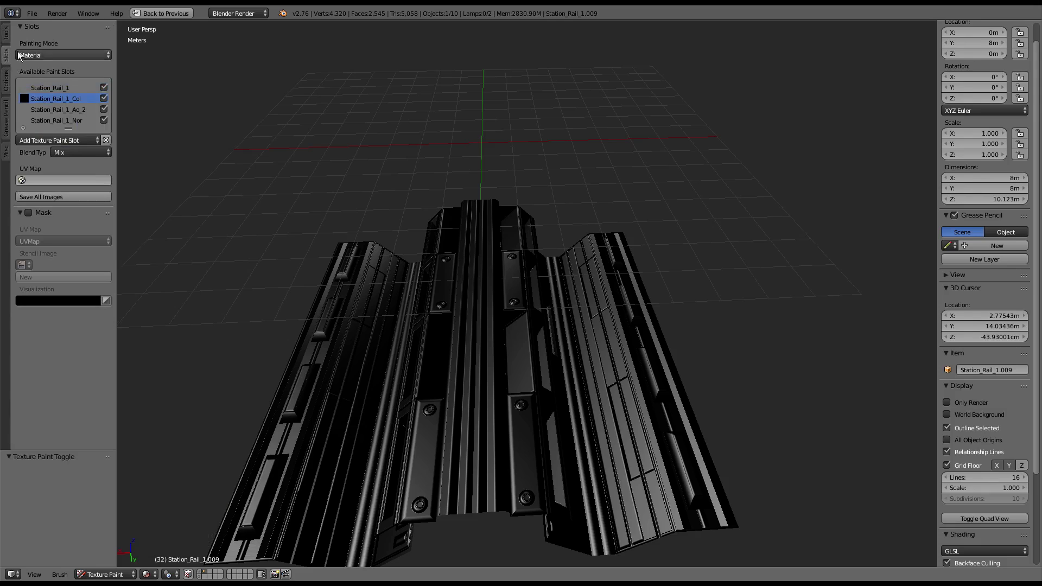
click(6, 37)
Make Texture.007 the brush texture, then restore the multi-panel layout
click(57, 346)
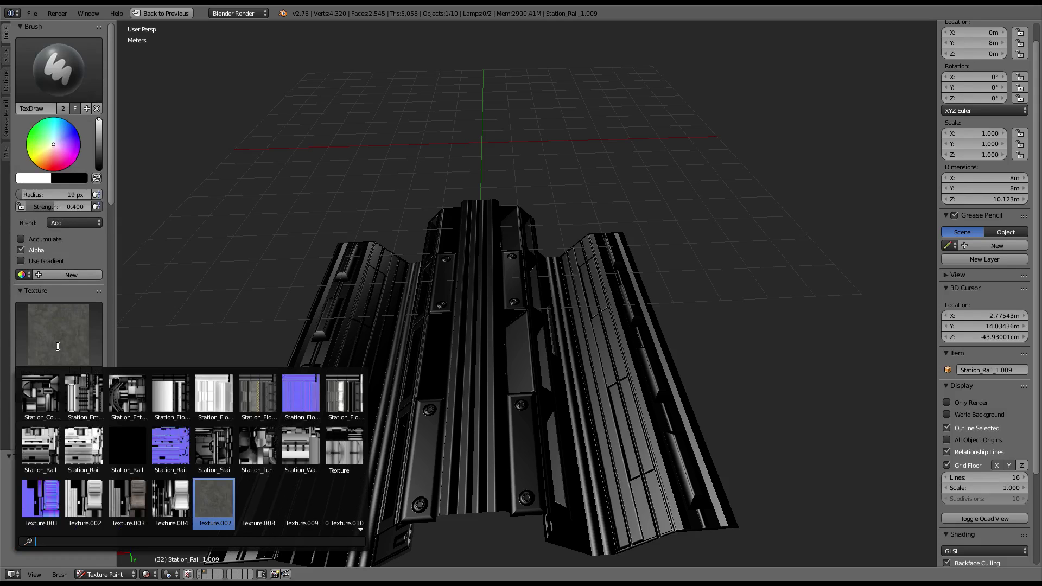
click(210, 514)
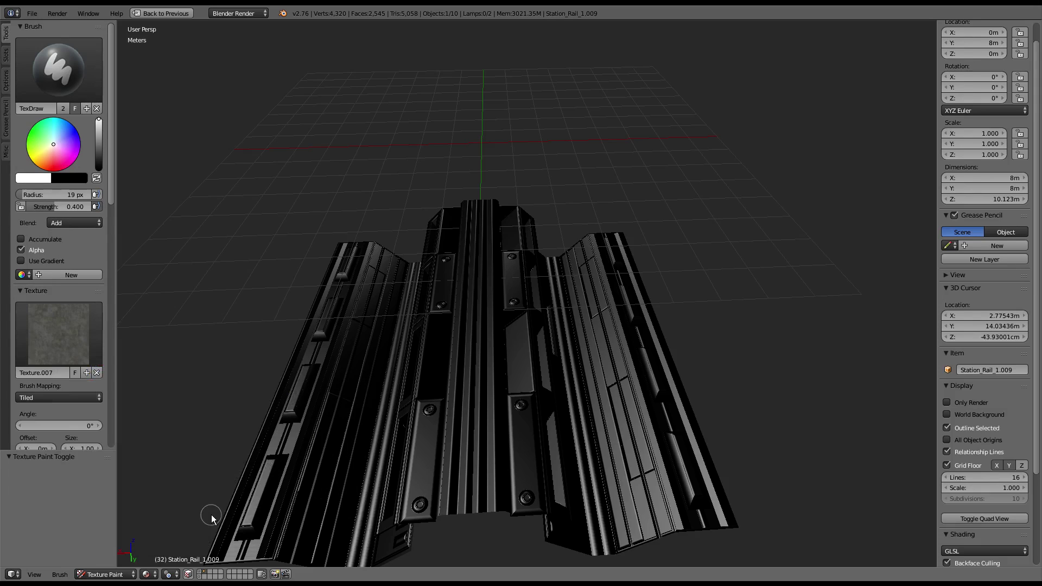
click(69, 352)
scroll(227, 489, down, 2)
scroll(228, 489, down, 1)
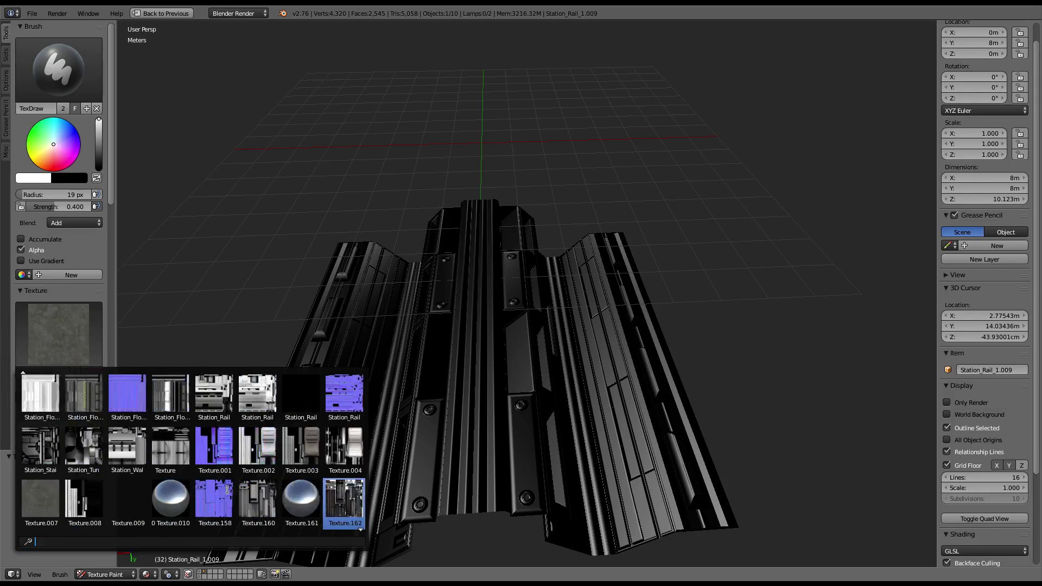
scroll(227, 490, down, 2)
scroll(227, 489, down, 2)
scroll(227, 490, down, 2)
scroll(227, 490, down, 2)
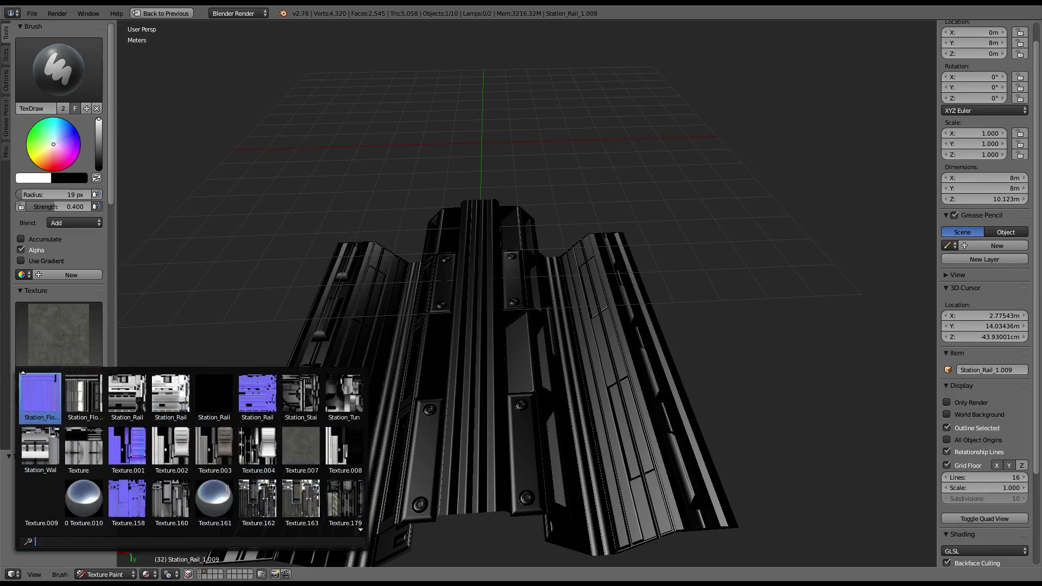
scroll(227, 489, up, 3)
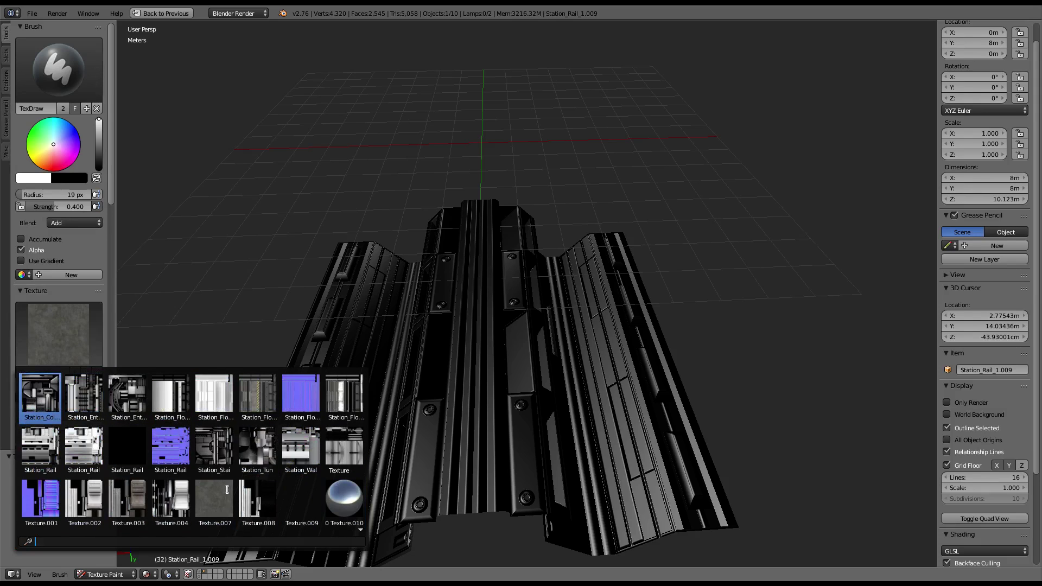
click(254, 190)
key(ctrl+Up)
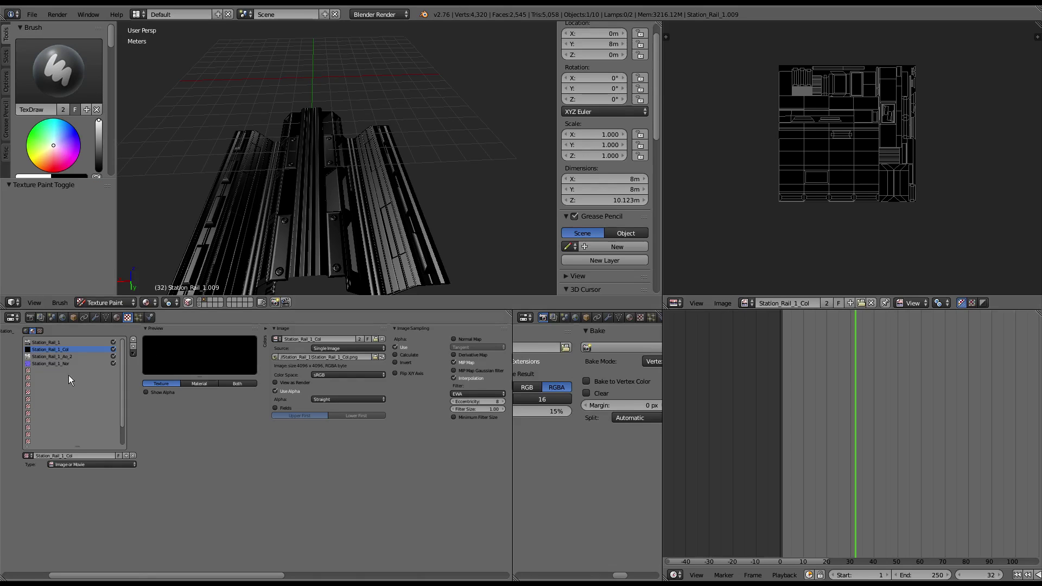
Load MetalBase_dust_color.jpg from Textures (Basic) into the brush texture, replacing 01.jpg
click(47, 330)
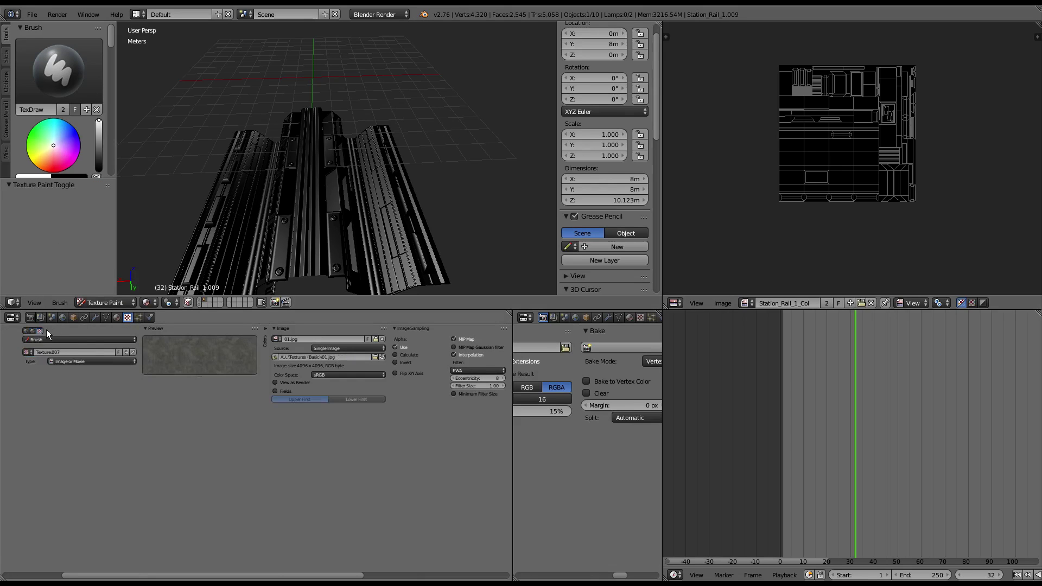
click(374, 339)
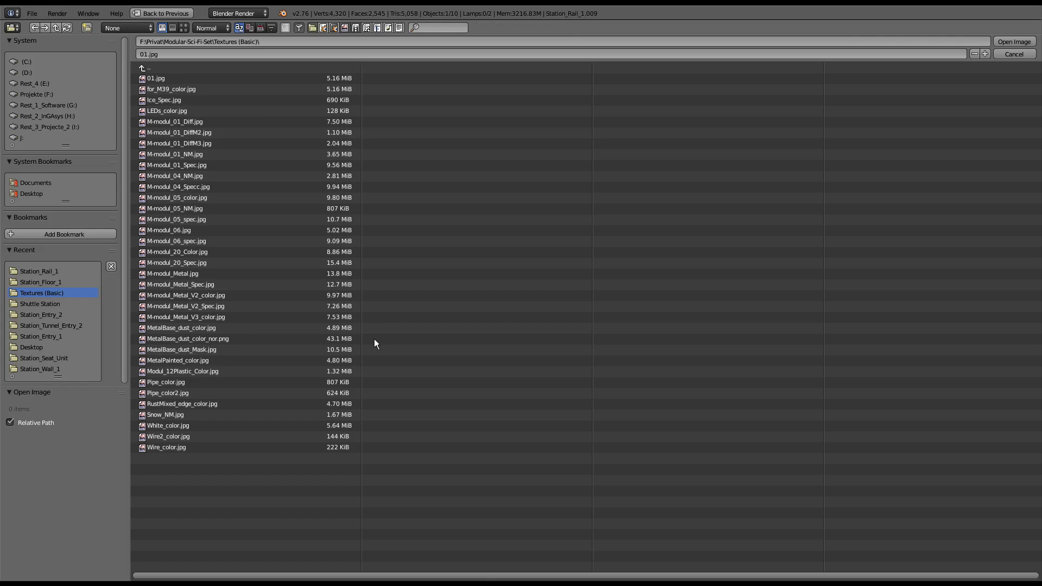
click(262, 29)
click(184, 29)
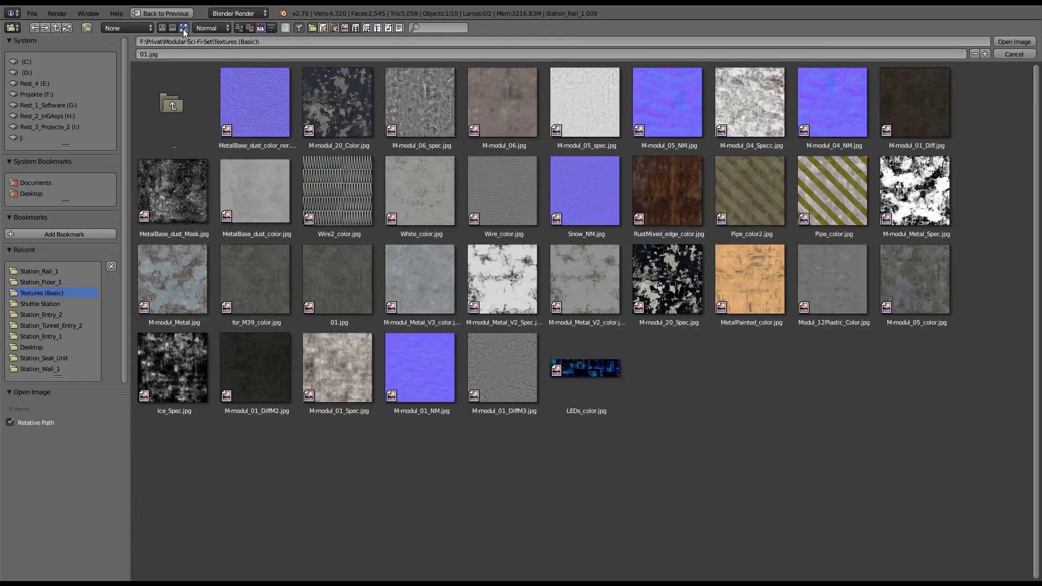
click(252, 199)
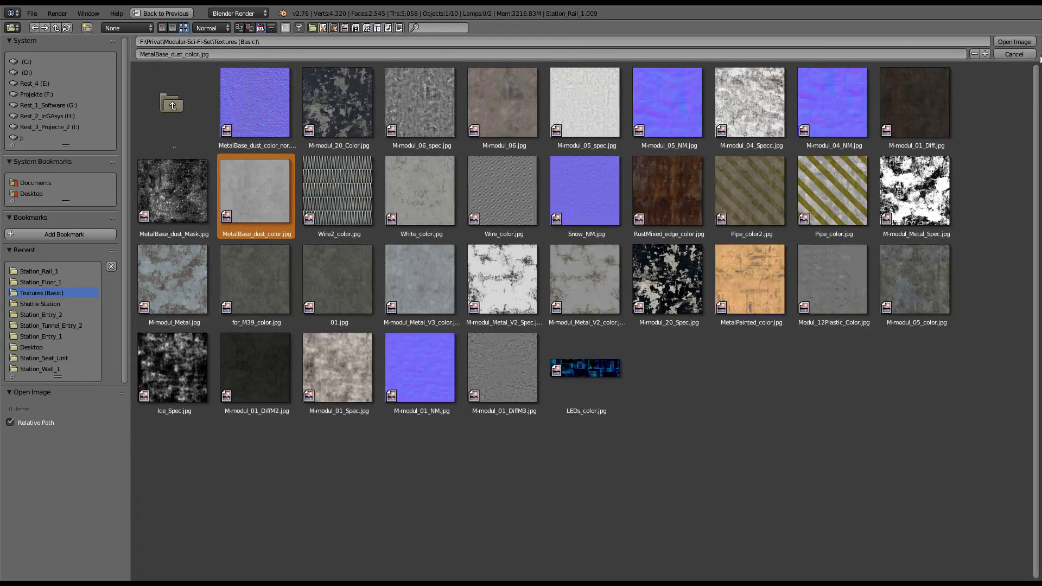
click(1014, 41)
scroll(289, 214, up, 2)
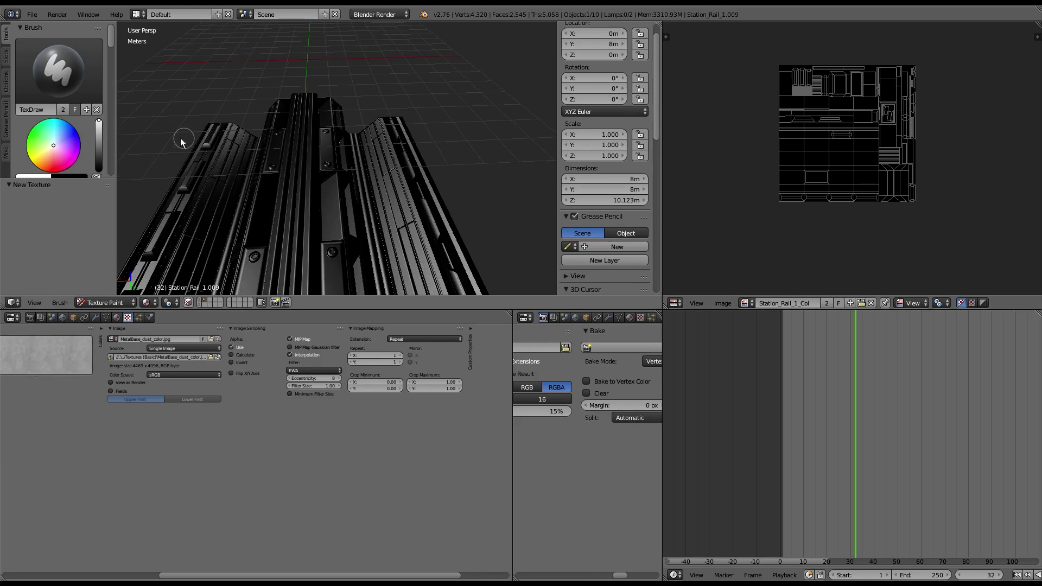
Fill the rail's colour image with grey dusty metal using the Fill brush and Texture.005
mouse_move(182, 139)
middle_down()
mouse_move(399, 134)
mouse_move(229, 92)
middle_up()
click(59, 71)
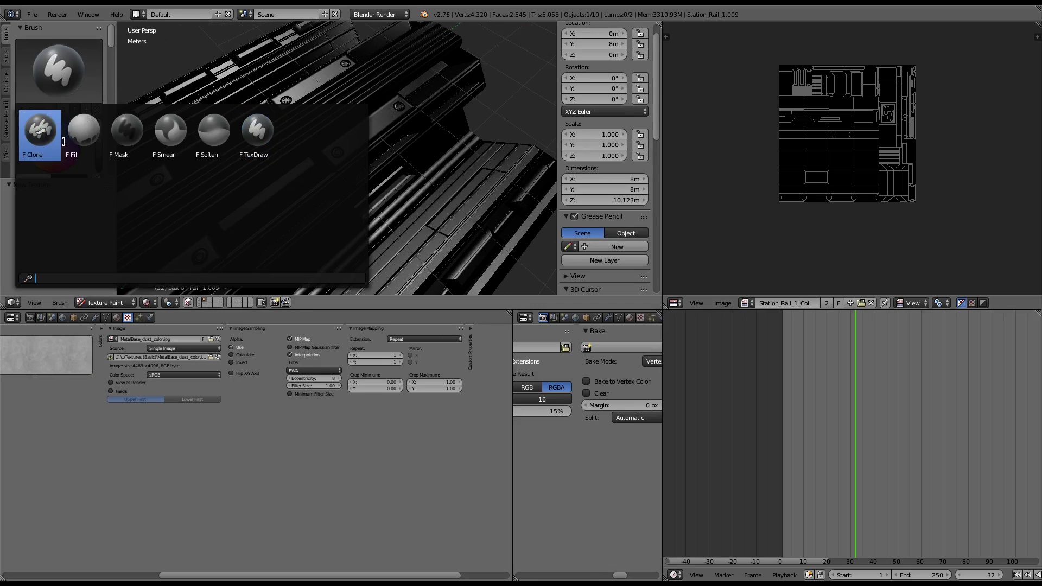
click(73, 144)
scroll(76, 144, down, 5)
click(76, 144)
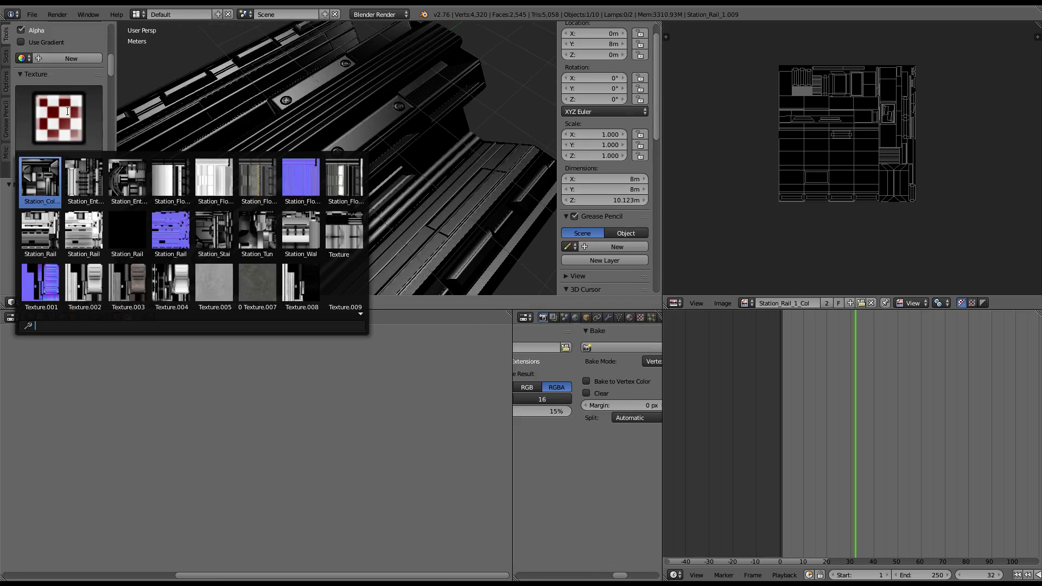
click(215, 283)
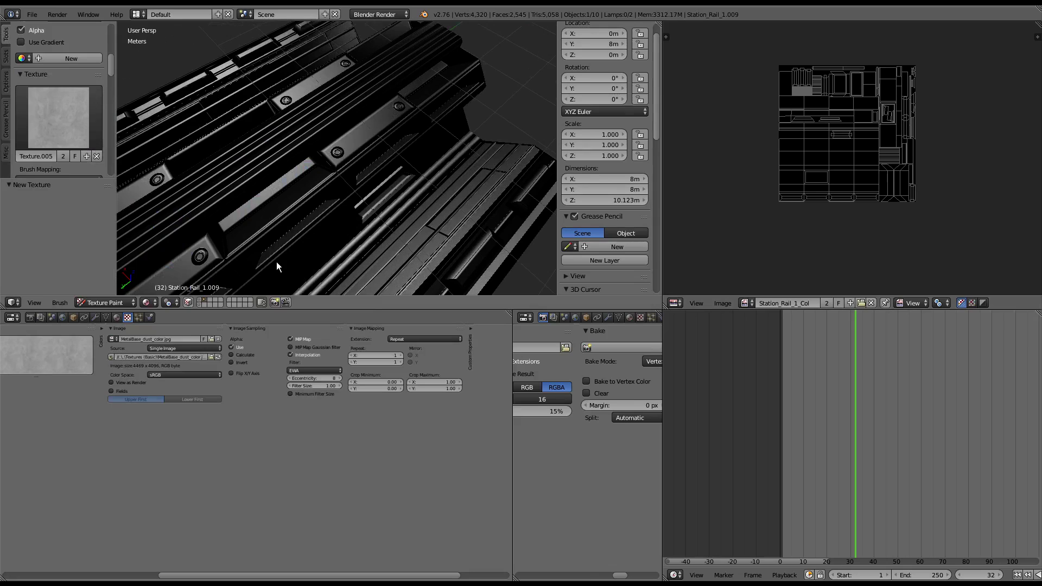
click(874, 158)
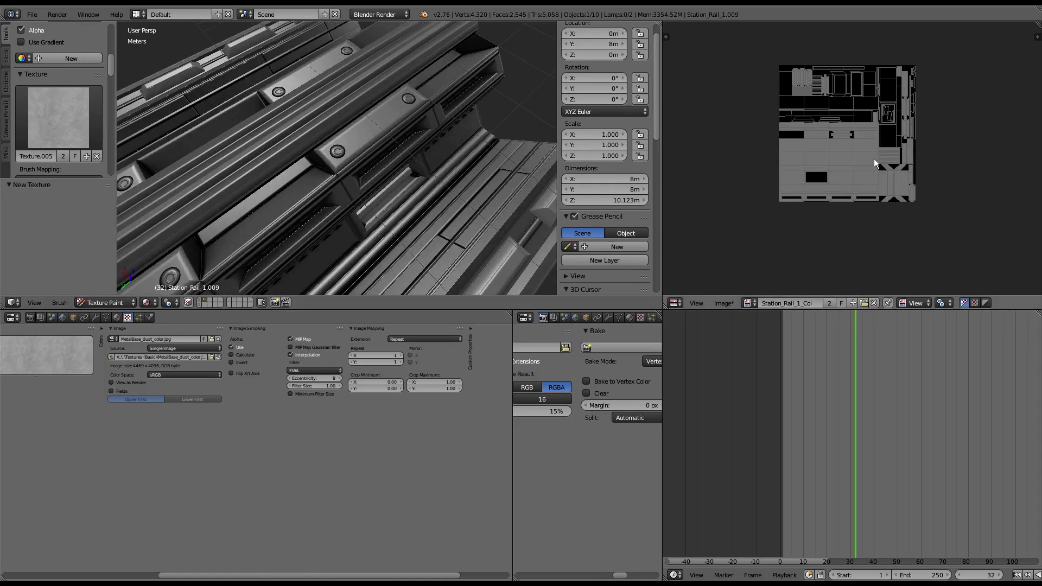
scroll(874, 159, up, 3)
Inspect the fill in the maximized UV image, then orbit to view the rail from below
key(ctrl+Up)
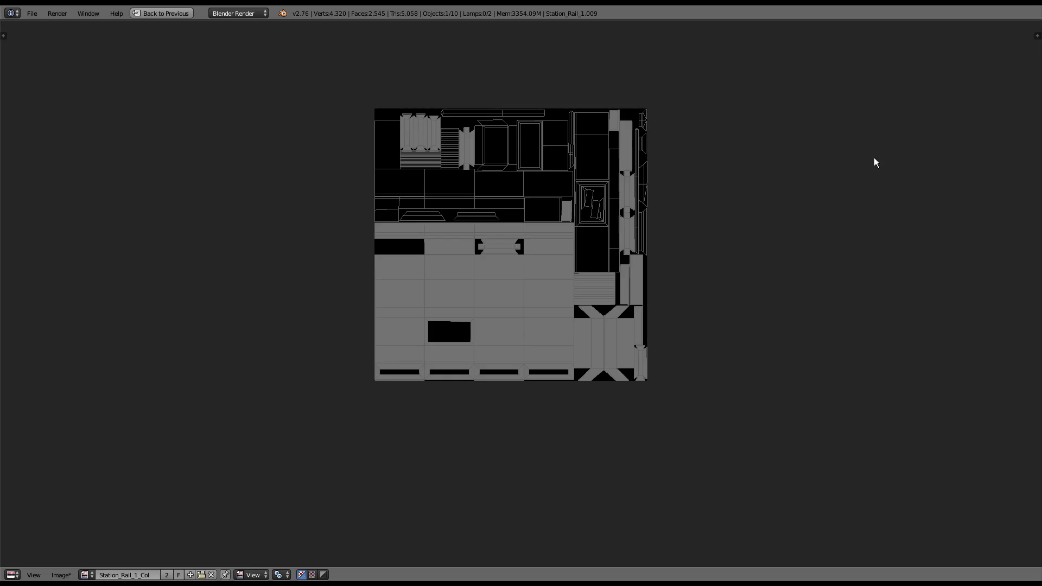
middle_drag(873, 157, 854, 344)
scroll(788, 244, up, 4)
key(ctrl+Up)
key(ctrl+Up)
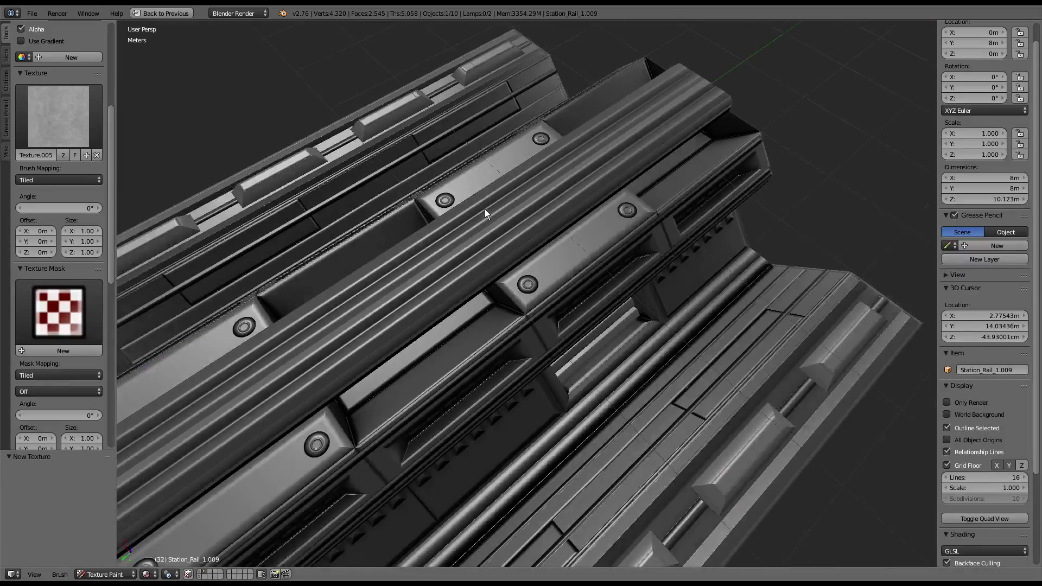
mouse_move(485, 209)
middle_down()
mouse_move(364, 136)
mouse_move(566, 312)
mouse_move(555, 309)
middle_up()
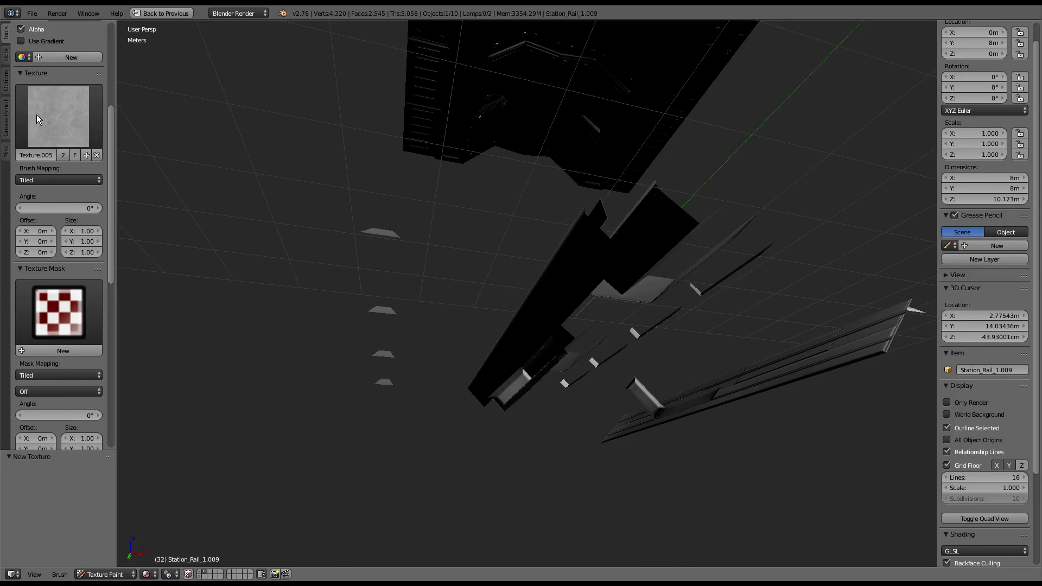
Maximize the 3D view and orbit and zoom to face the rail's panel
key(ctrl+Up)
scroll(926, 127, down, 2)
scroll(912, 134, down, 2)
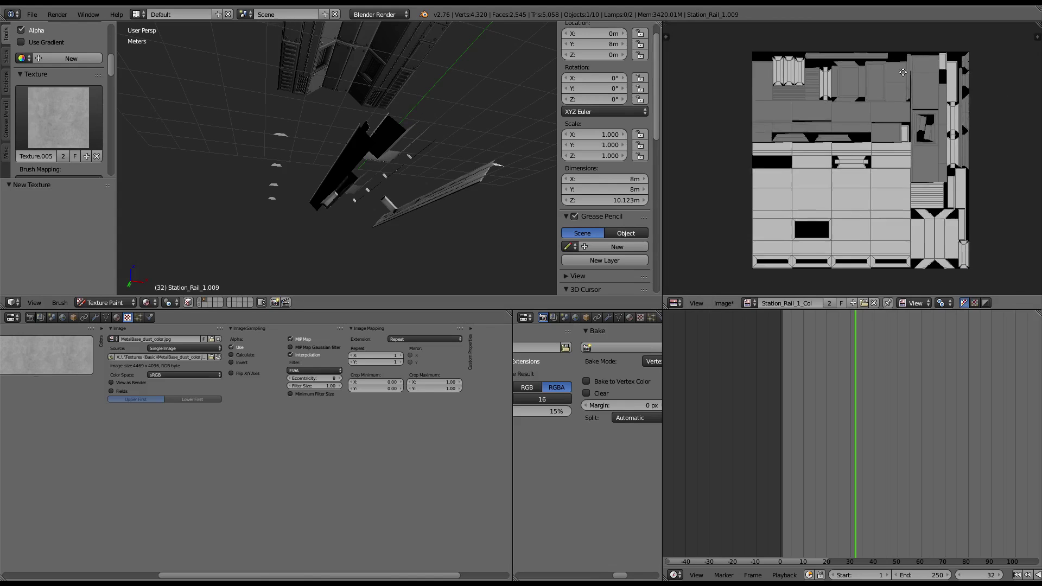
scroll(906, 87, up, 2)
scroll(868, 96, up, 2)
scroll(792, 96, up, 2)
scroll(792, 95, up, 2)
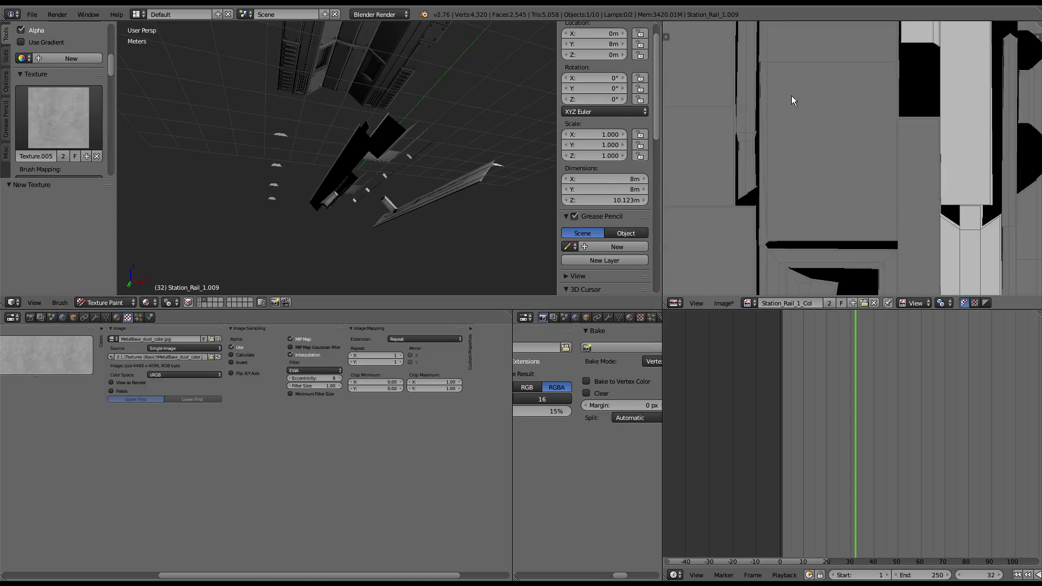
key(ctrl+Up)
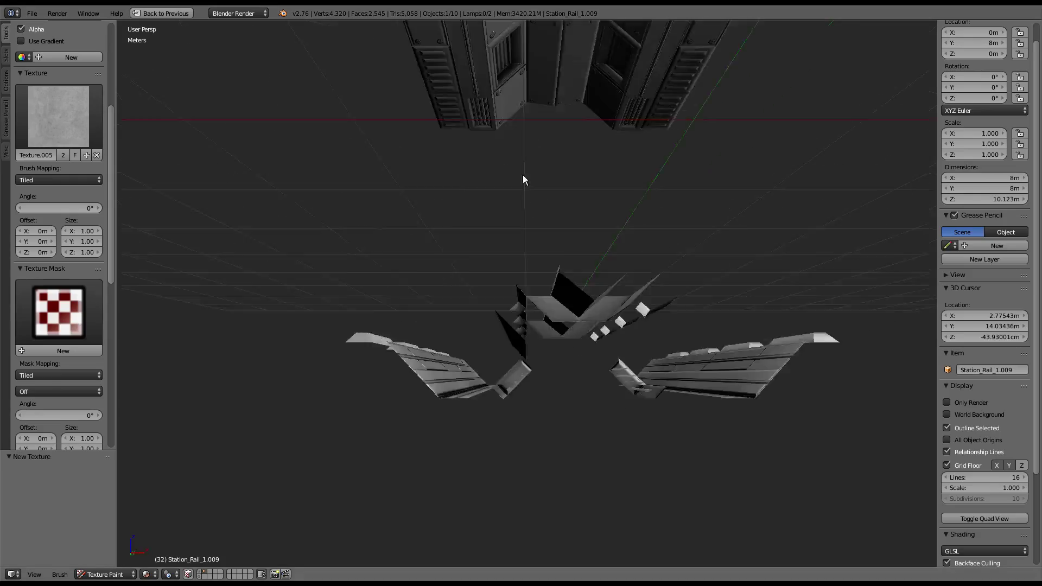
middle_drag(524, 180, 370, 247)
scroll(533, 279, up, 3)
scroll(482, 310, up, 3)
scroll(535, 306, up, 2)
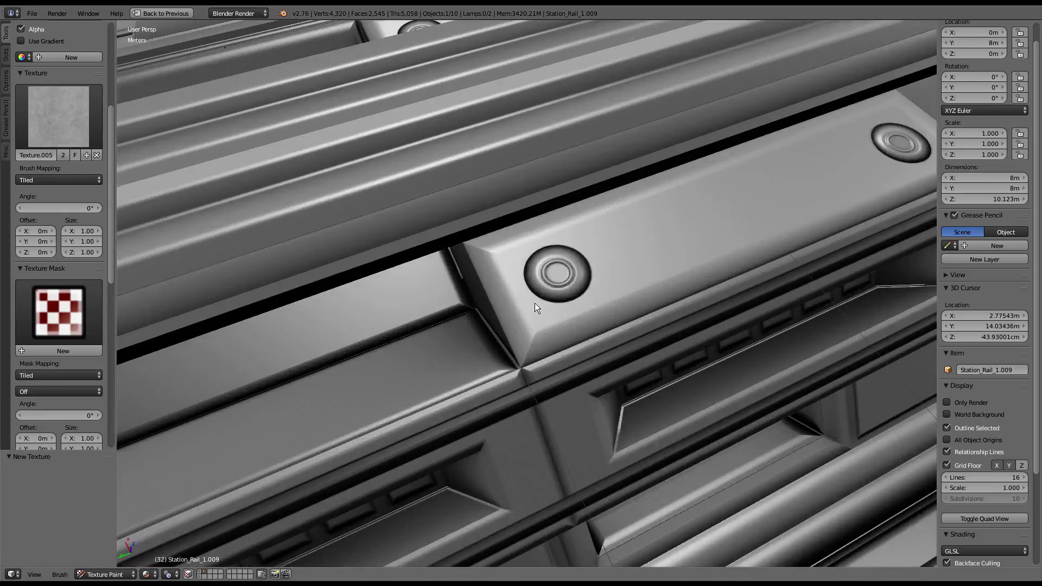
mouse_move(535, 302)
middle_down()
mouse_move(666, 289)
mouse_move(378, 155)
mouse_move(447, 291)
mouse_move(547, 255)
mouse_move(544, 187)
middle_up()
Show the UV image in the area and zoom around to check the fill
key(shift+F10)
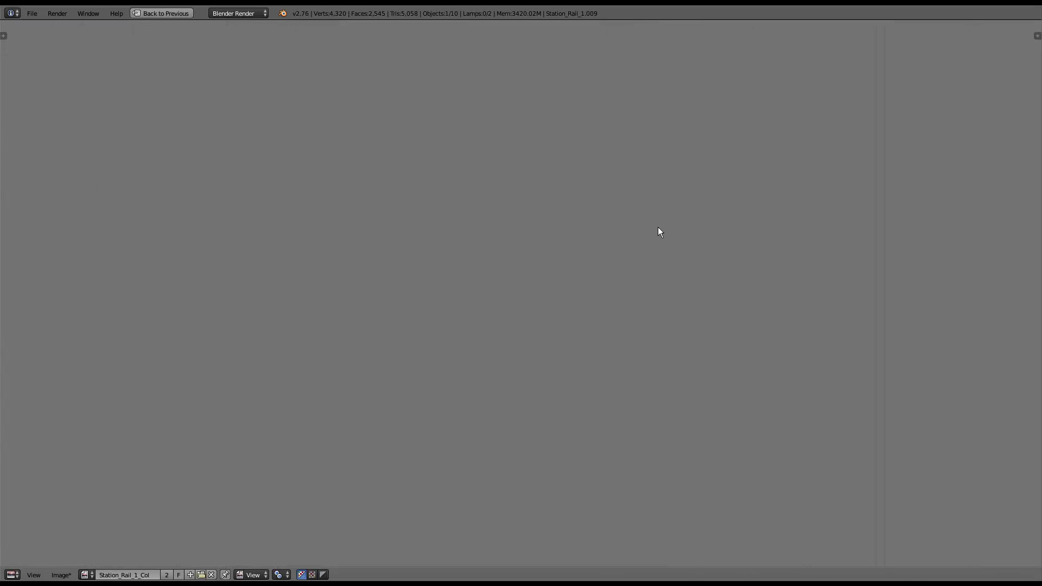
scroll(659, 227, down, 4)
scroll(597, 222, up, 2)
scroll(560, 213, up, 3)
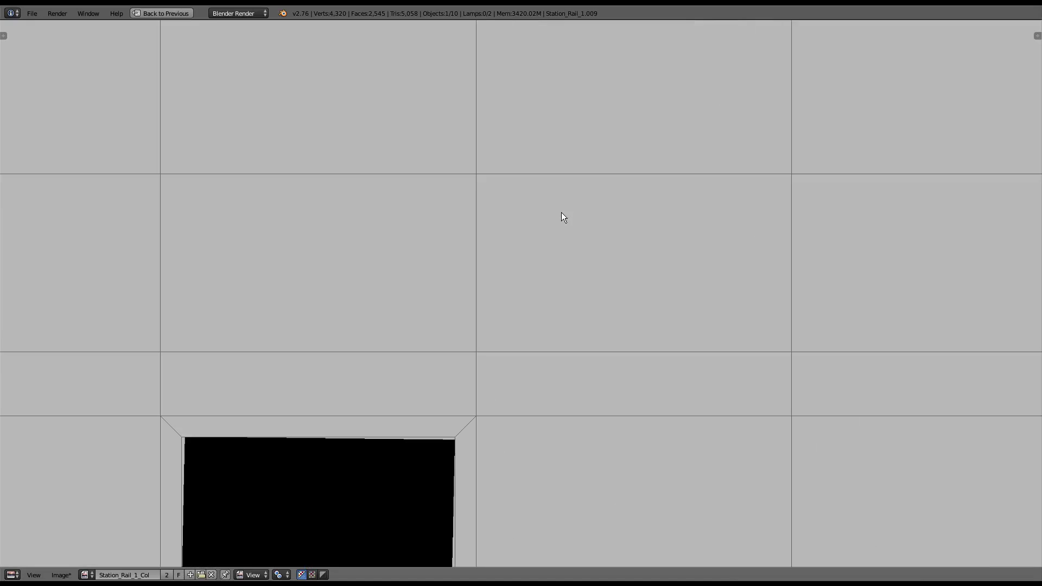
scroll(561, 213, up, 1)
scroll(562, 213, down, 5)
scroll(570, 397, up, 3)
scroll(572, 394, up, 1)
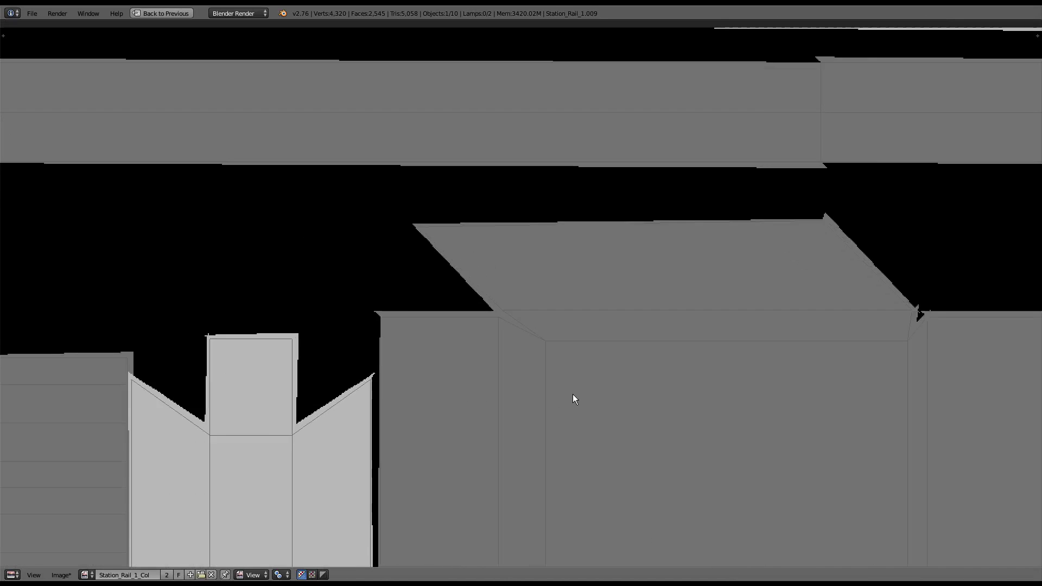
scroll(572, 394, down, 3)
Expand the Brush Mapping options, then enlarge the 3D view and orbit to a new angle
key(ctrl+Up)
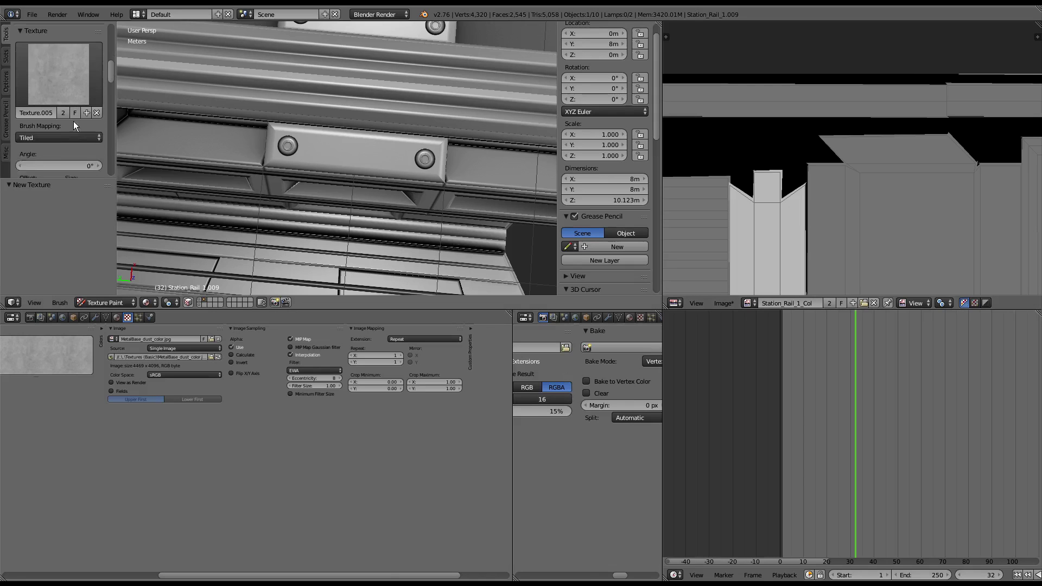
scroll(73, 121, down, 2)
click(39, 95)
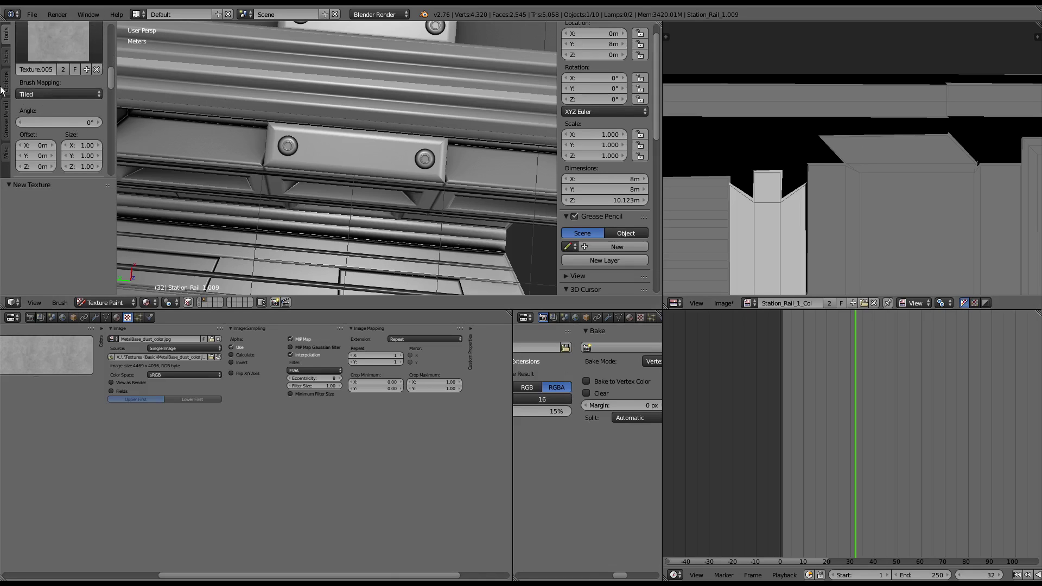
key(Up)
key(ctrl+Up)
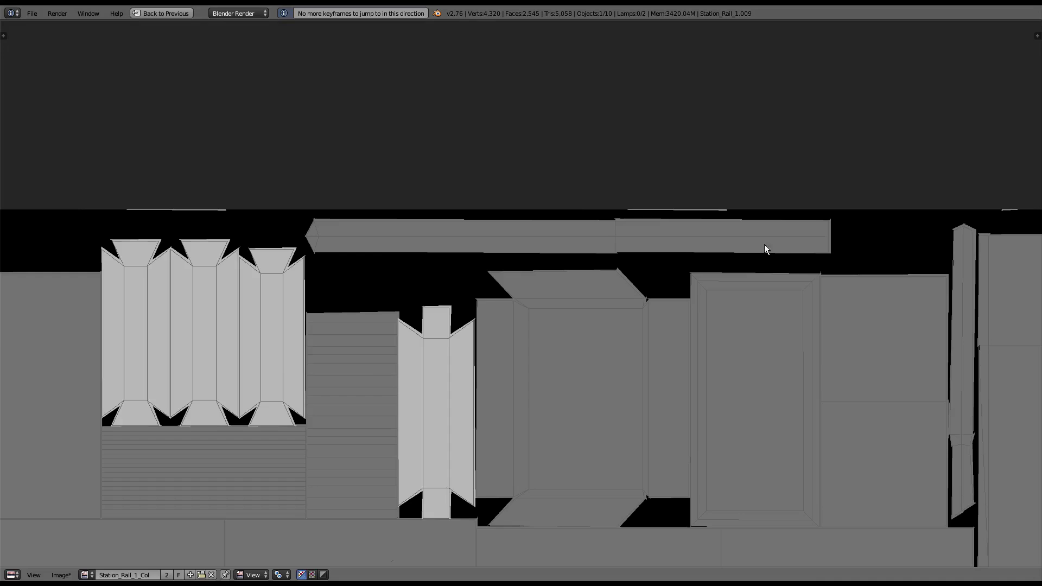
key(ctrl+Up)
key(ctrl+Up)
mouse_move(552, 190)
middle_down()
mouse_move(454, 256)
mouse_move(520, 185)
mouse_move(517, 306)
mouse_move(369, 158)
mouse_move(400, 240)
mouse_move(388, 215)
middle_up()
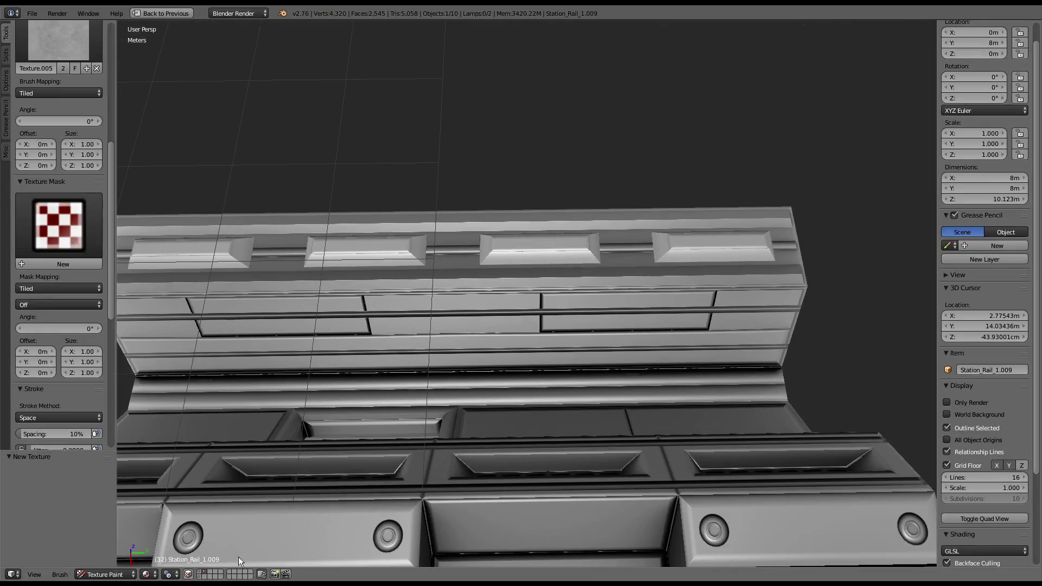
Restrict painting to selected faces and select the rail's left and right faces
click(189, 575)
mouse_move(323, 308)
middle_down()
mouse_move(551, 278)
mouse_move(456, 297)
mouse_move(543, 337)
middle_up()
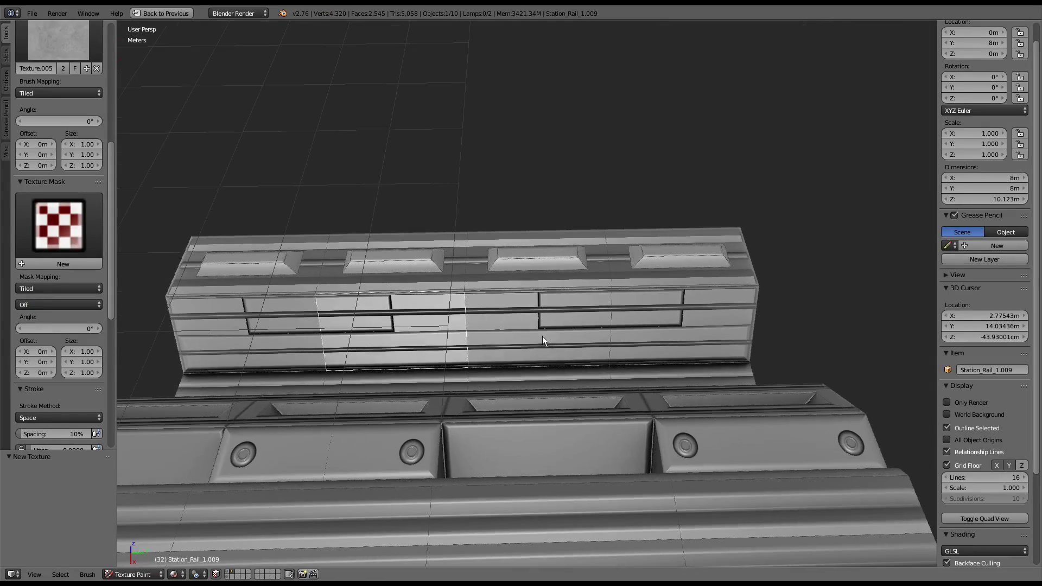
shift+right_click(253, 327)
shift+right_click(716, 313)
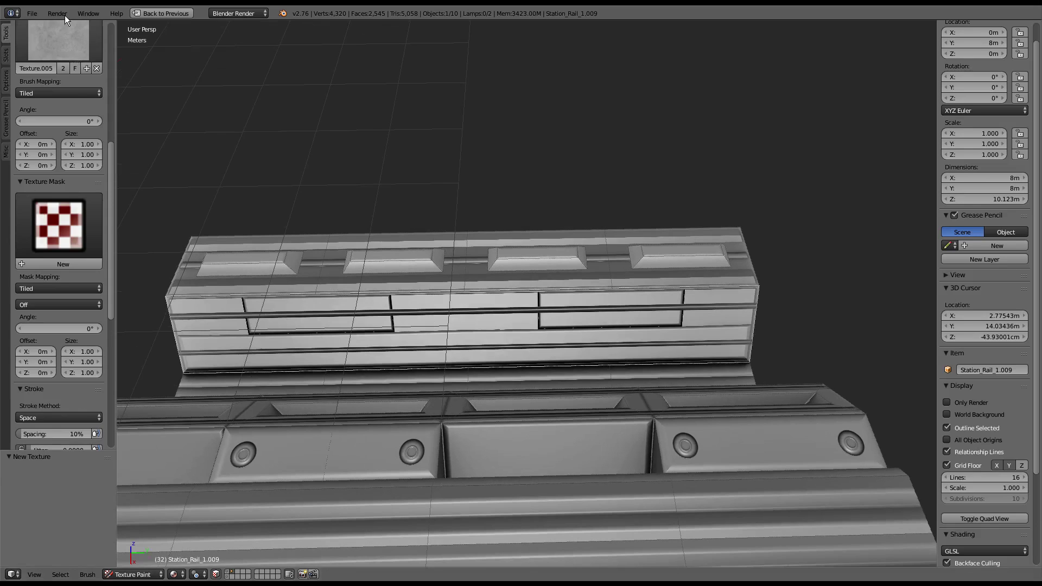
Resize the Fill brush and fill the rail's front face with the pale base colour
click(49, 42)
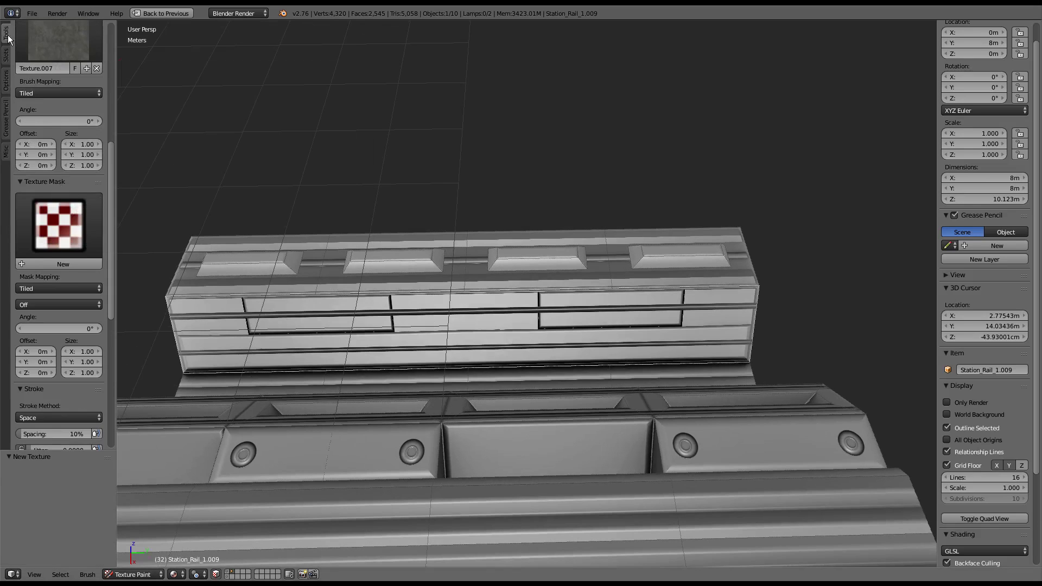
scroll(37, 81, up, 10)
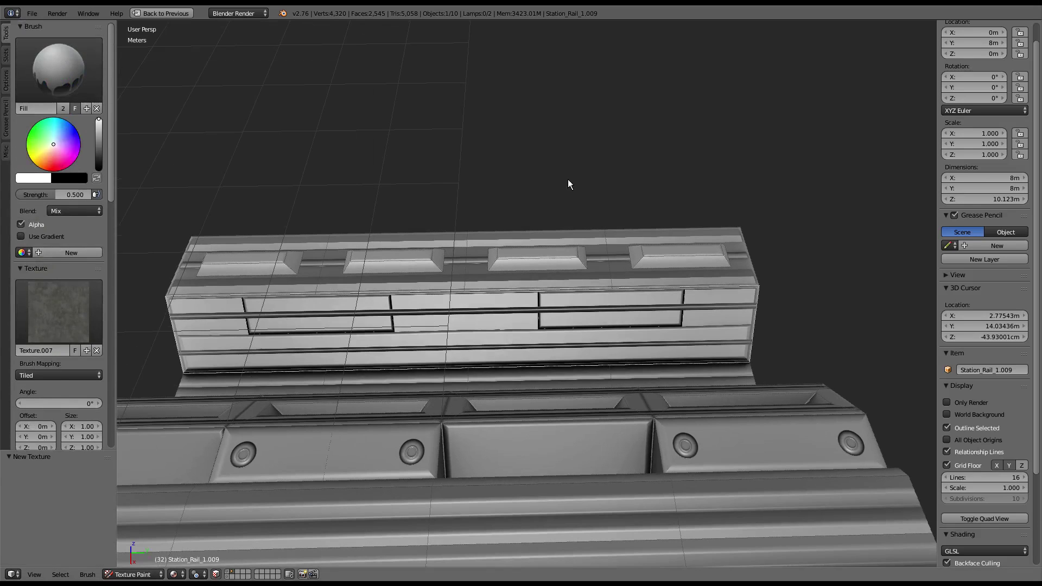
key(f)
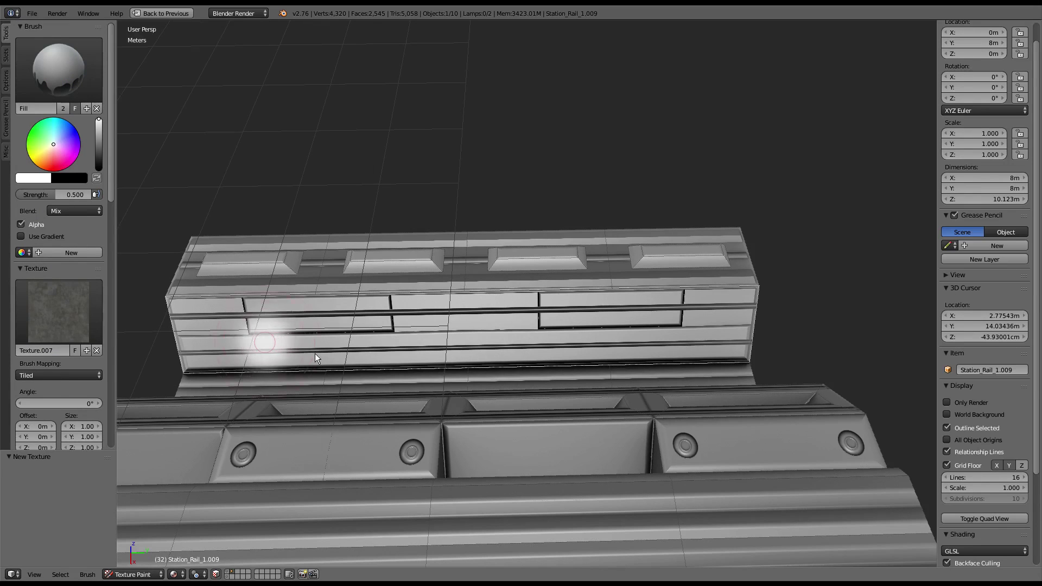
click(316, 353)
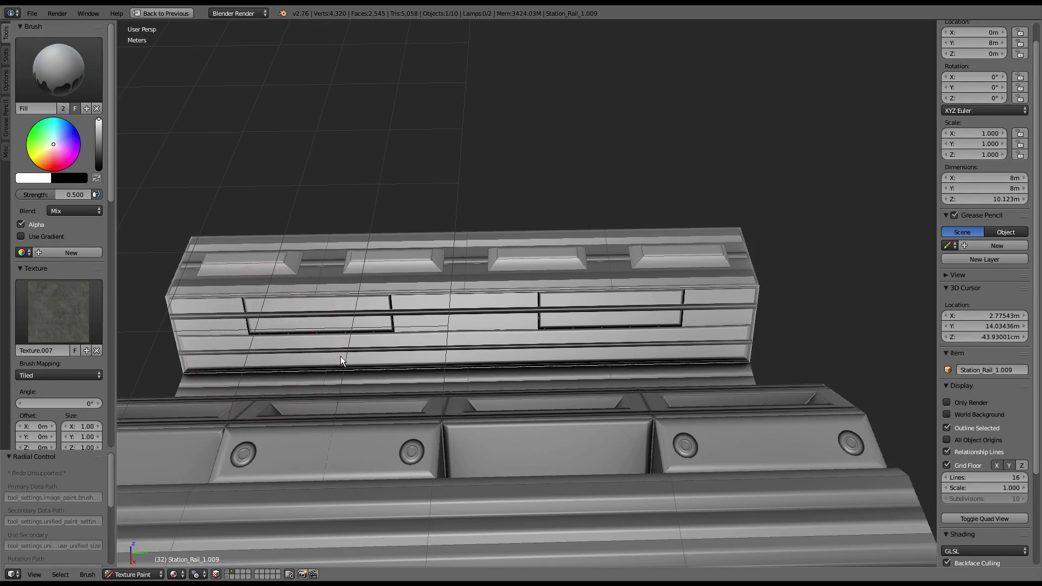
click(195, 332)
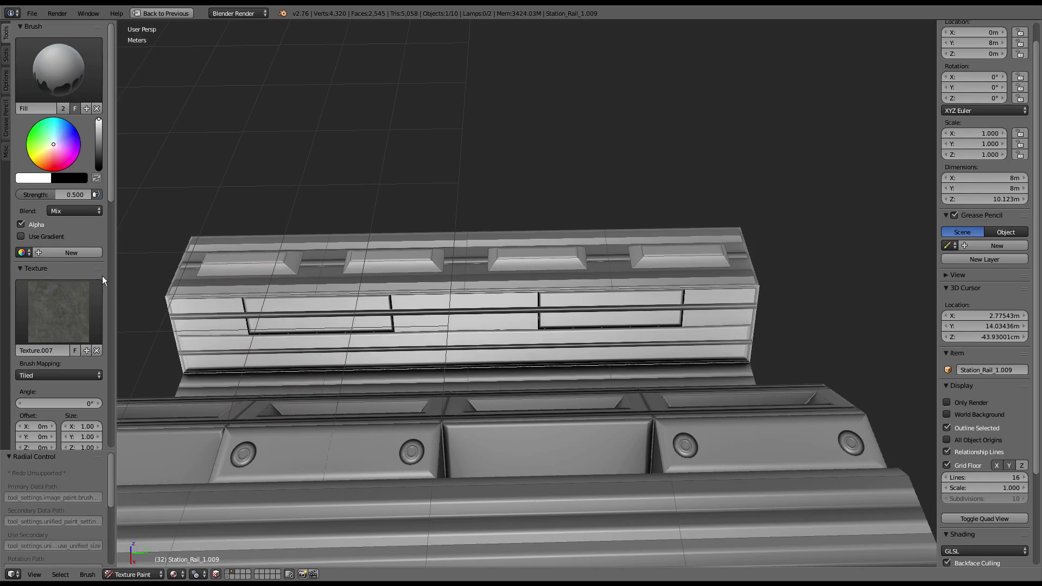
Change the brush texture mapping from Tiled to View Plane
click(62, 375)
click(23, 352)
click(48, 376)
click(46, 362)
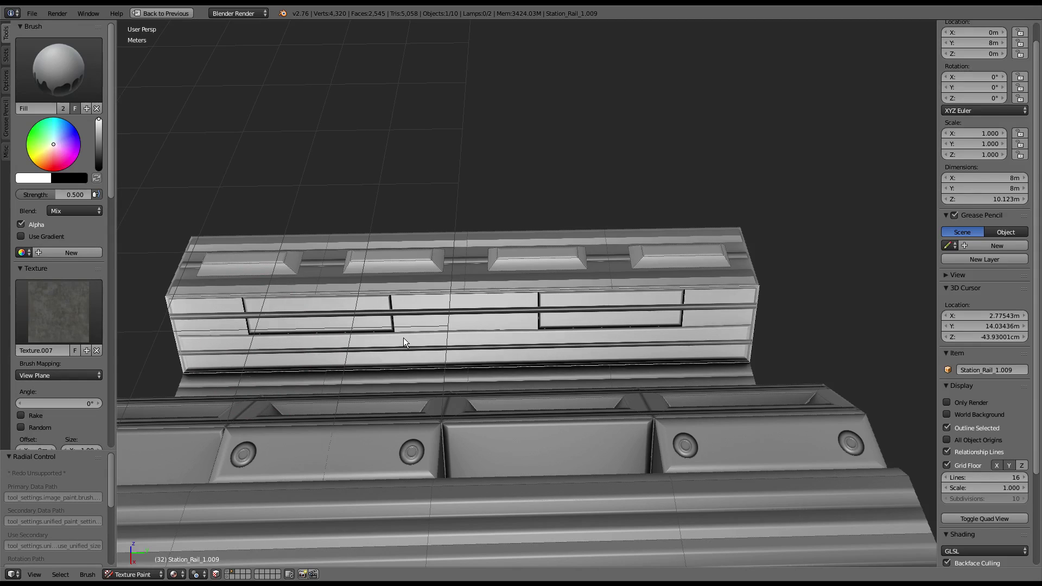
mouse_move(403, 339)
middle_down()
mouse_move(617, 291)
mouse_move(522, 249)
mouse_move(531, 214)
middle_up()
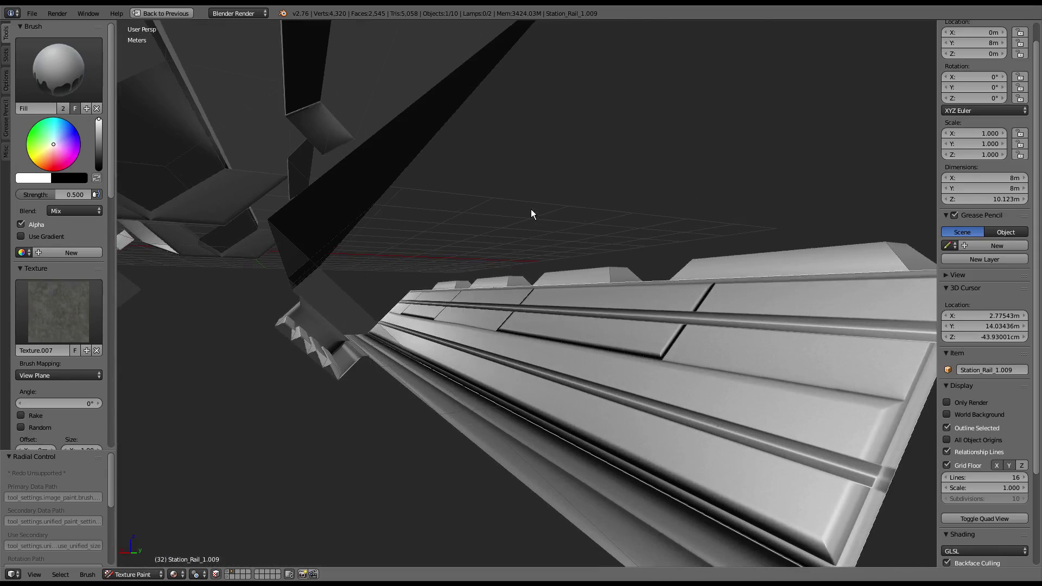
mouse_move(662, 372)
middle_down()
mouse_move(517, 343)
mouse_move(560, 374)
middle_up()
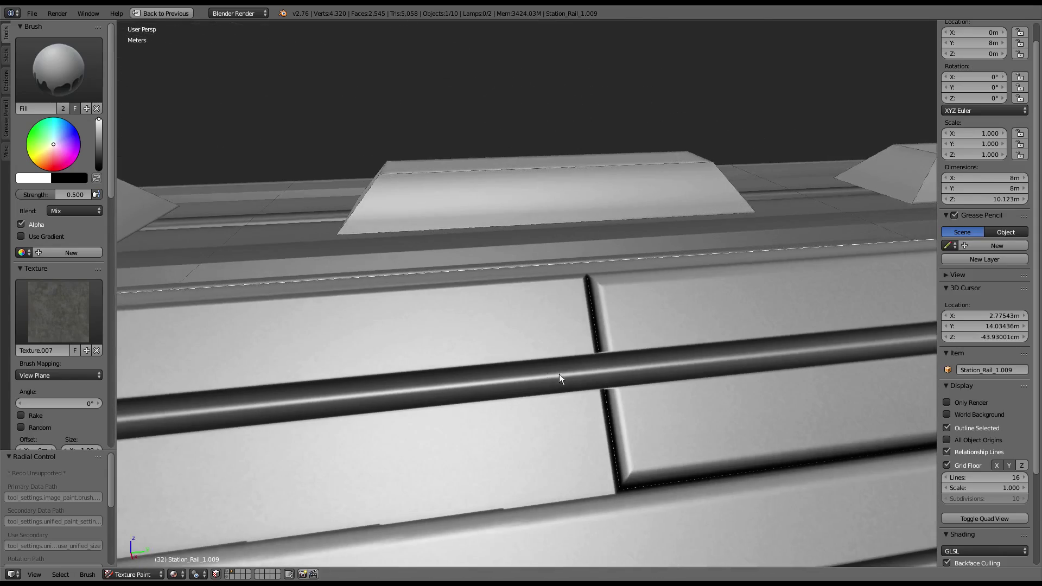
scroll(501, 342, down, 3)
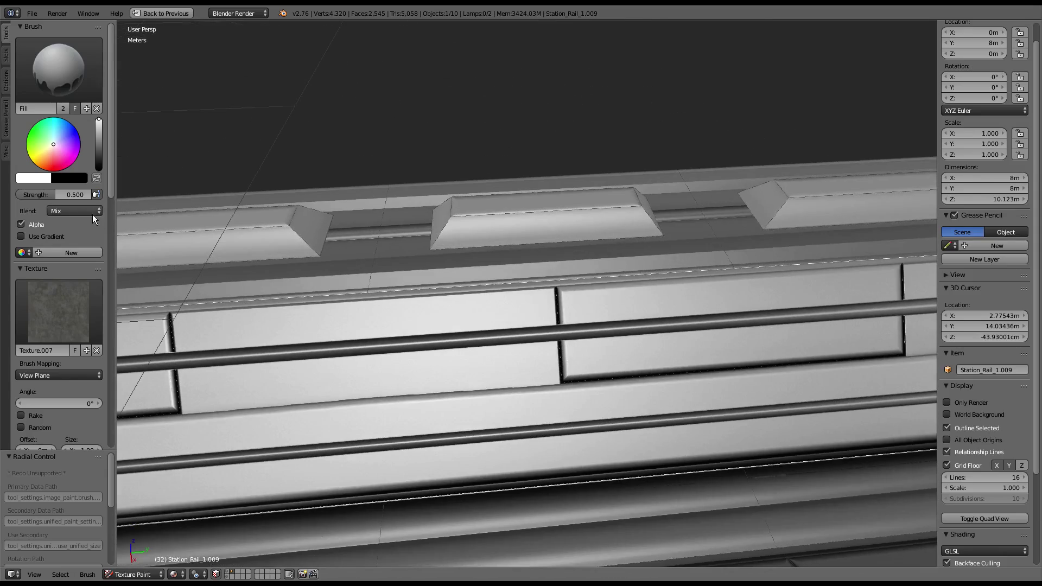
Try the Tiled, 3D and Random brush texture mappings while viewing the whole rail box
click(57, 375)
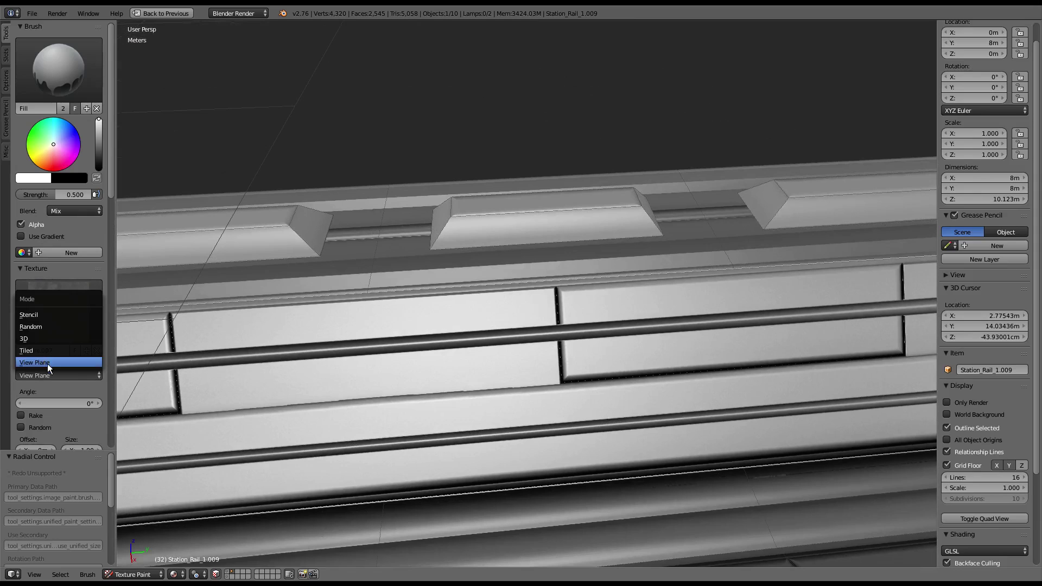
click(42, 353)
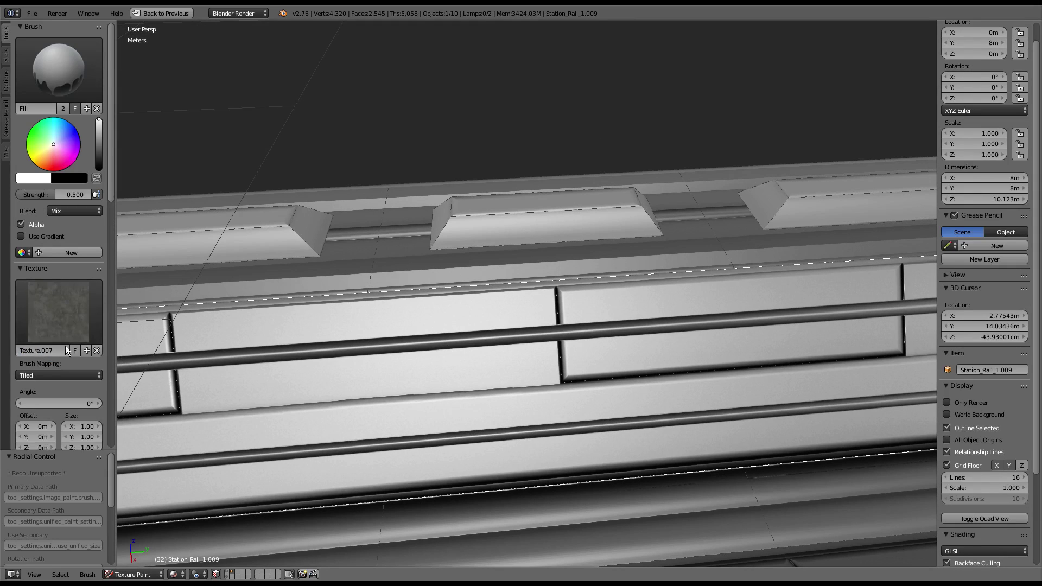
click(42, 372)
click(41, 337)
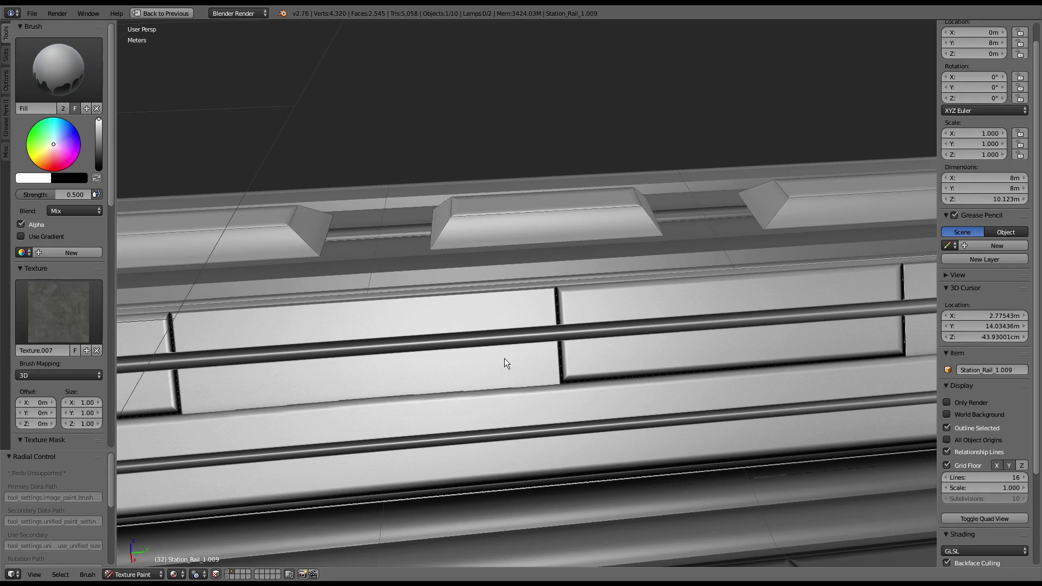
click(63, 377)
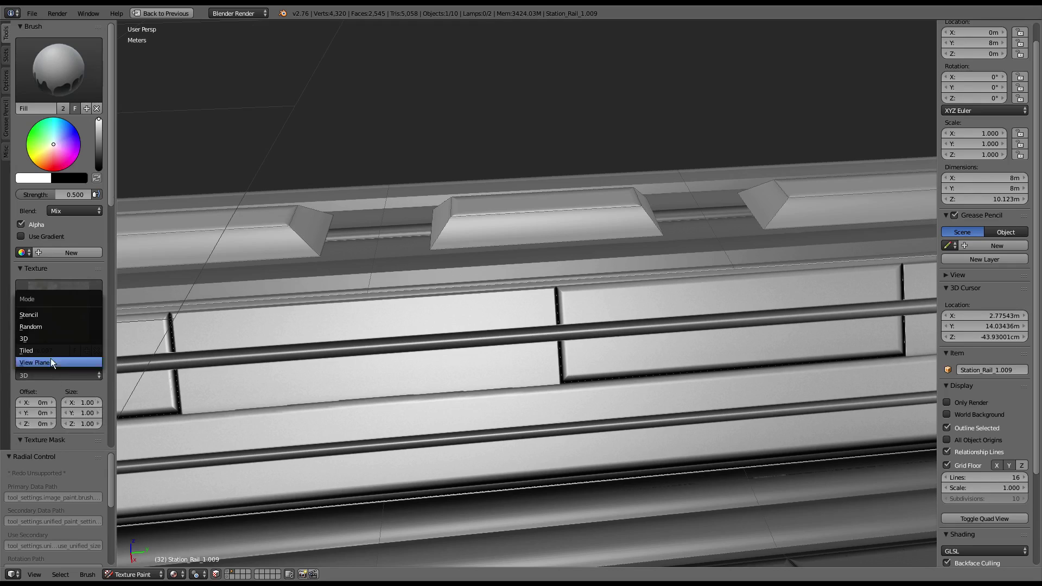
click(38, 326)
scroll(576, 338, down, 3)
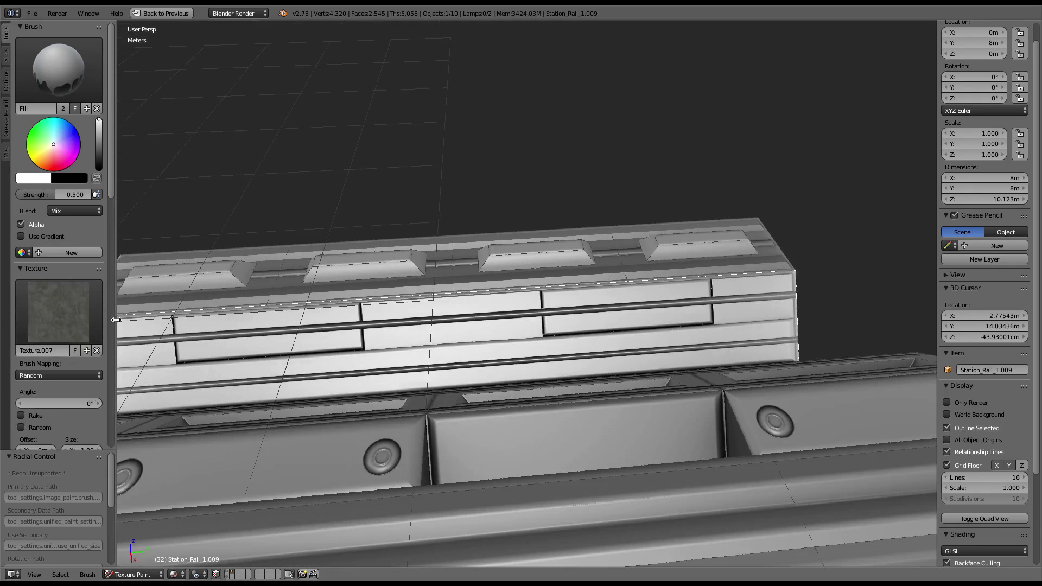
mouse_move(575, 337)
middle_down()
mouse_move(493, 300)
mouse_move(463, 305)
mouse_move(383, 259)
mouse_move(407, 272)
mouse_move(238, 276)
middle_up()
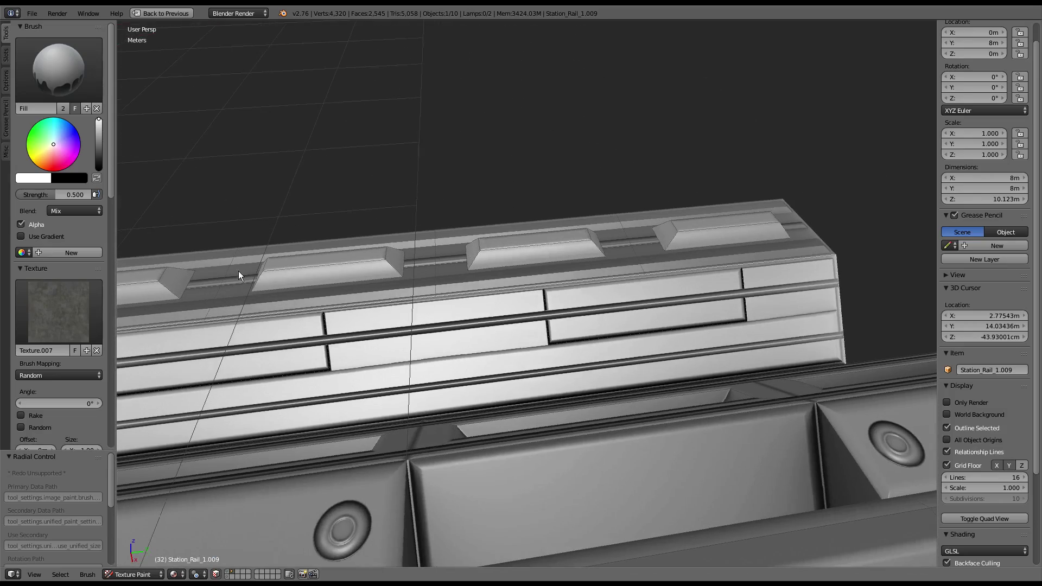
Choose Stencil mapping and show the Station_Rail_1_Col texture image full screen
click(49, 375)
click(43, 319)
mouse_move(679, 245)
middle_down()
mouse_move(646, 256)
mouse_move(614, 290)
mouse_move(493, 340)
middle_up()
scroll(493, 339, up, 2)
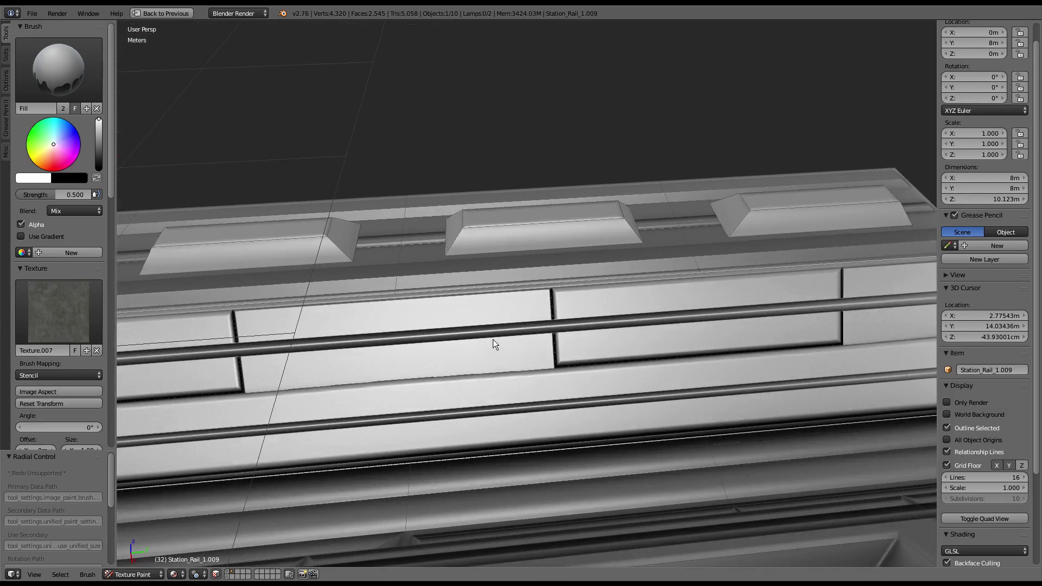
key(ctrl+space)
key(ctrl+space)
Make TexDraw the active paint brush, briefly trying Clone first, and view the rail diagonally
scroll(671, 297, down, 3)
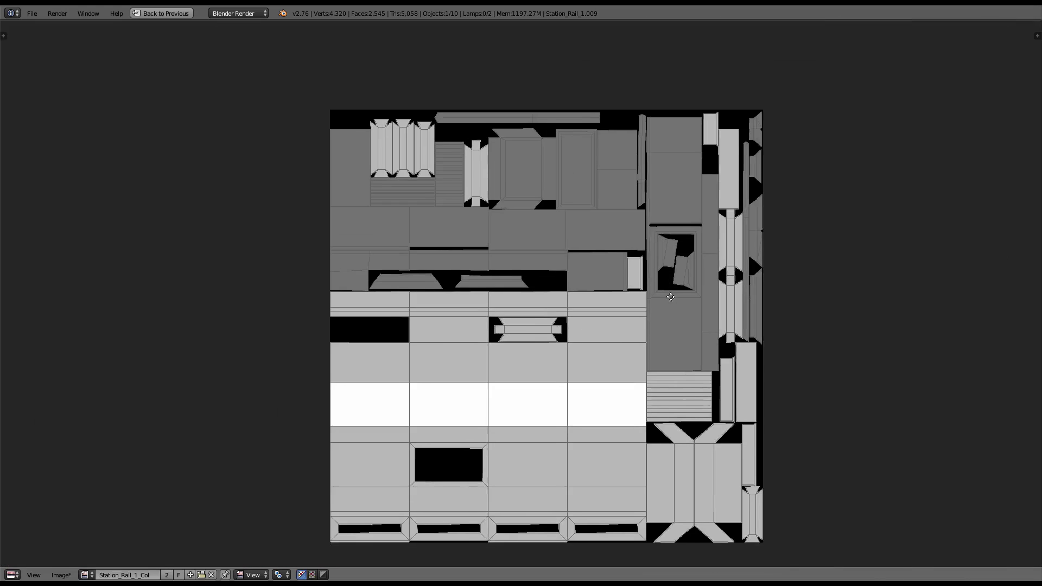
scroll(671, 297, up, 3)
key(ctrl+space)
key(ctrl+space)
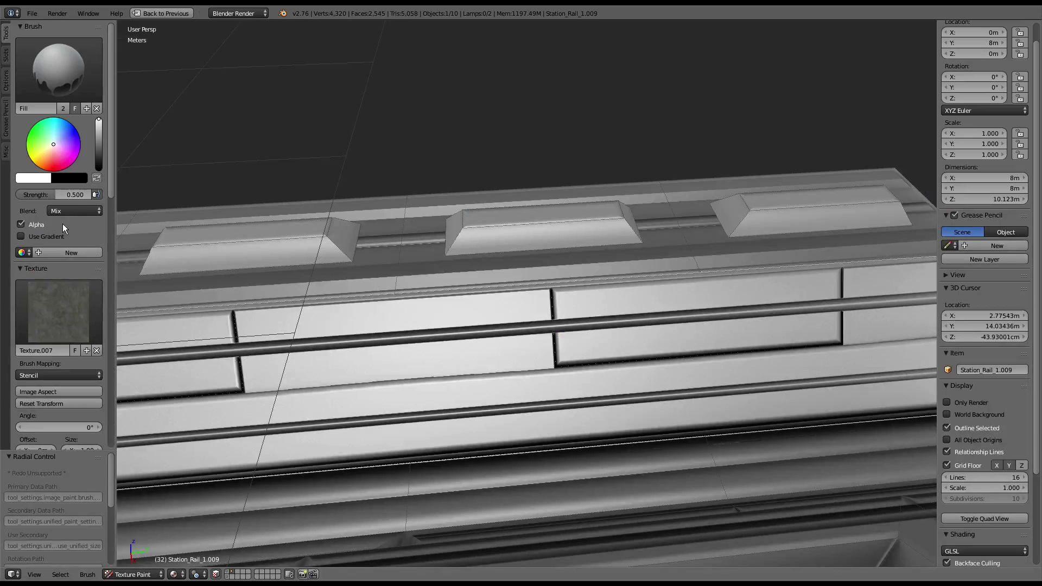
click(56, 94)
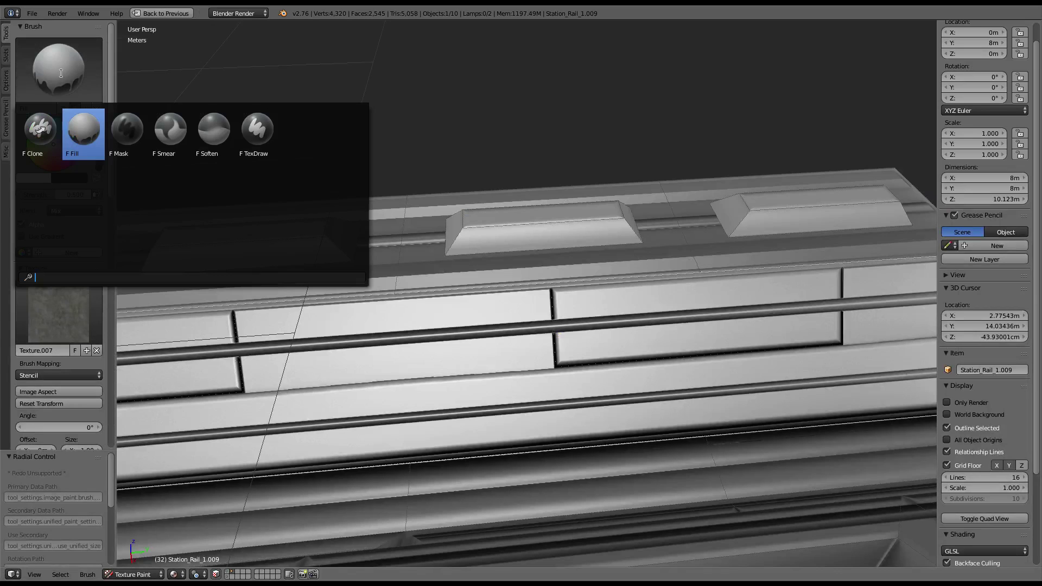
click(39, 131)
click(58, 82)
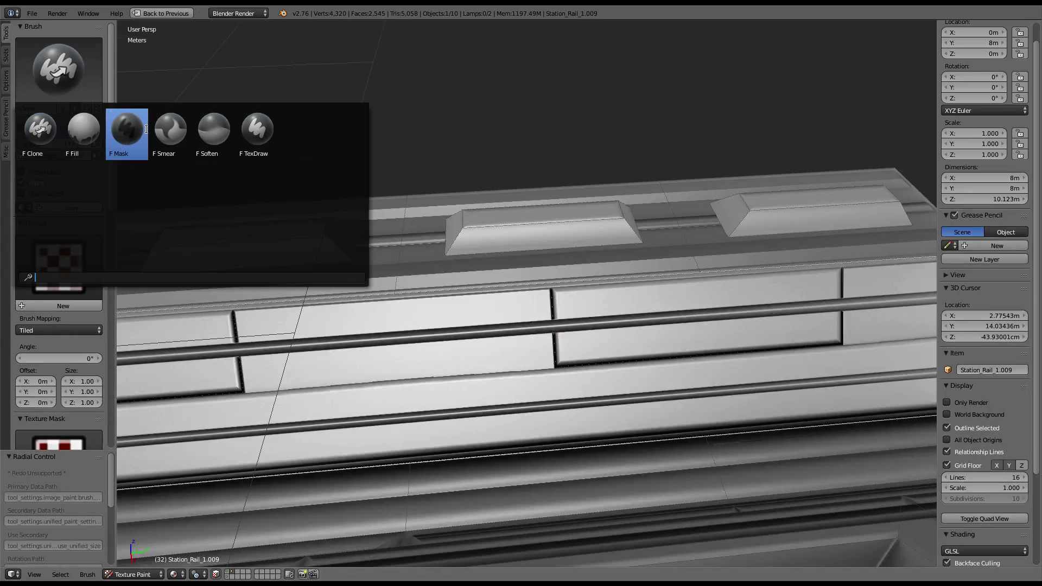
click(277, 132)
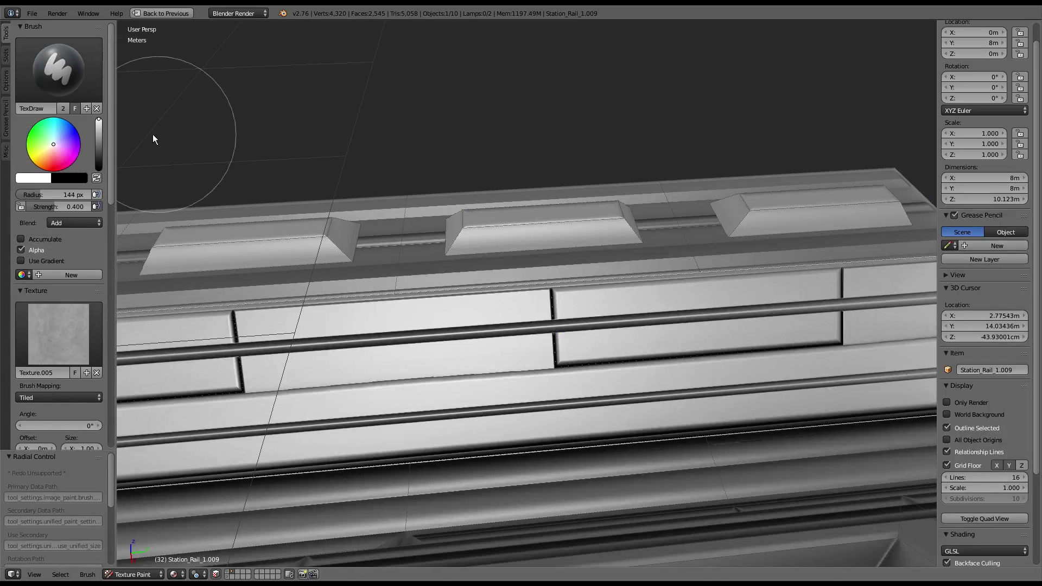
mouse_move(599, 362)
middle_down()
mouse_move(470, 304)
mouse_move(441, 318)
middle_up()
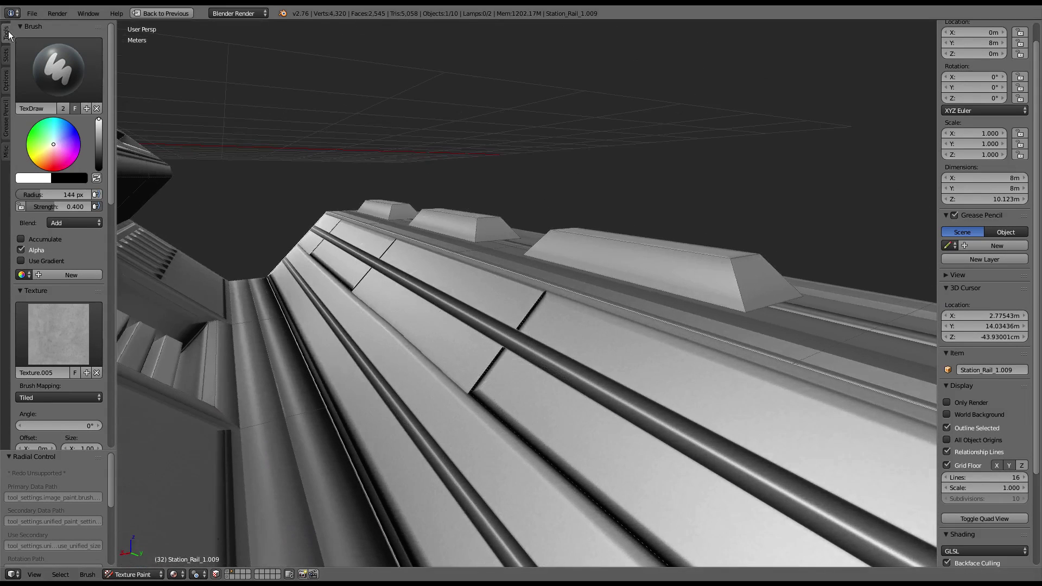
Review the paint slot settings, then change the TexDraw brush blending from Add to Mix
click(8, 56)
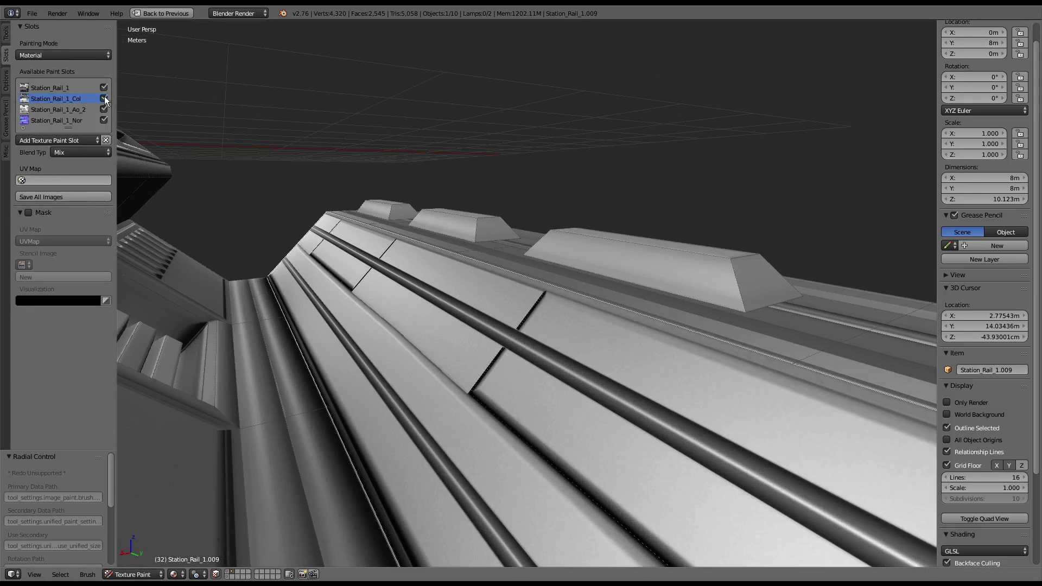
mouse_move(228, 147)
middle_down()
mouse_move(368, 210)
mouse_move(452, 273)
middle_up()
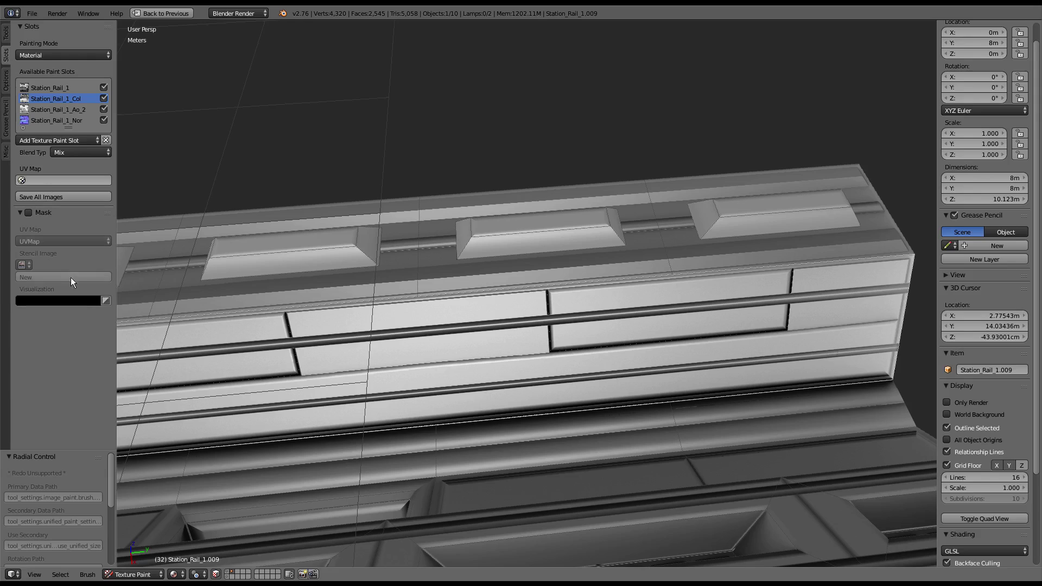
click(6, 33)
scroll(55, 217, down, 4)
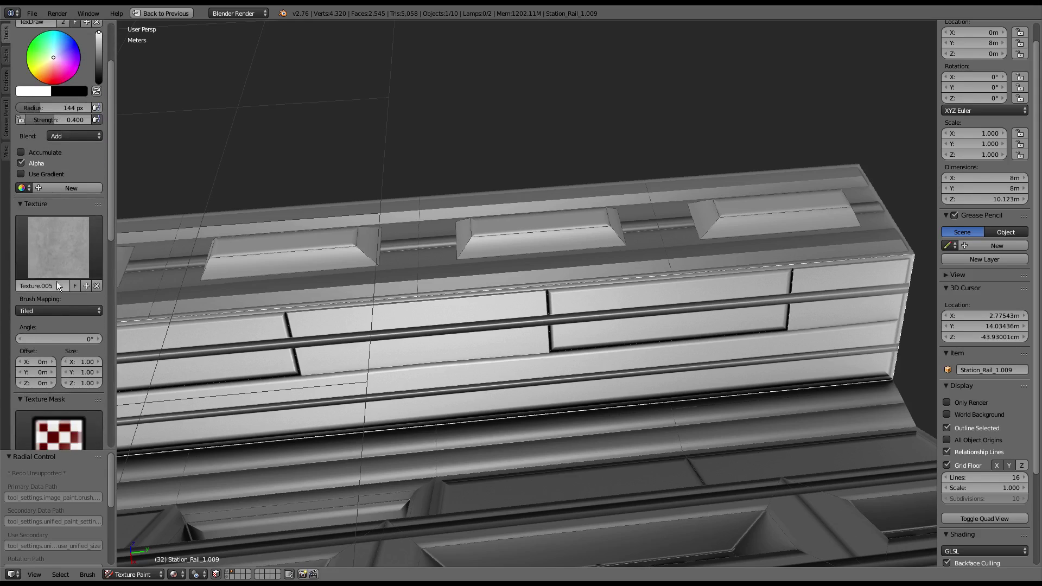
click(75, 136)
click(63, 147)
Paint straight line strokes across the rail panels from several viewing angles
drag(364, 380, 755, 325)
scroll(755, 326, down, 1)
mouse_move(755, 327)
middle_down()
mouse_move(621, 296)
mouse_move(608, 330)
mouse_move(306, 345)
middle_up()
scroll(306, 345, down, 3)
drag(306, 346, 851, 295)
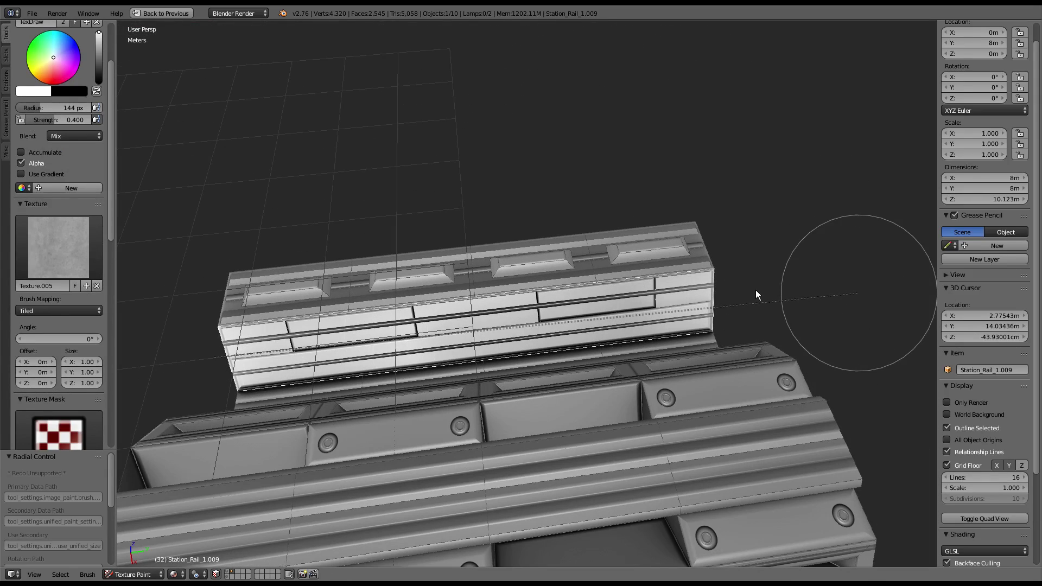
drag(756, 293, 756, 293)
middle_drag(754, 290, 755, 322)
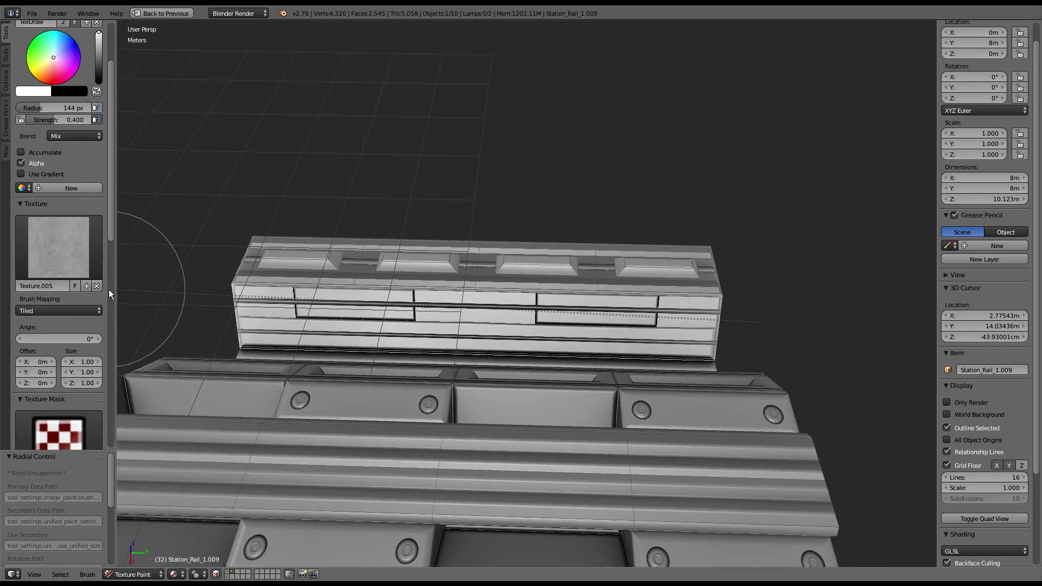
scroll(630, 235, up, 2)
mouse_move(629, 235)
middle_down()
mouse_move(509, 167)
mouse_move(609, 163)
middle_up()
Check the texture image full screen, then return to the full-screen 3D view along the rail
key(ctrl+Up)
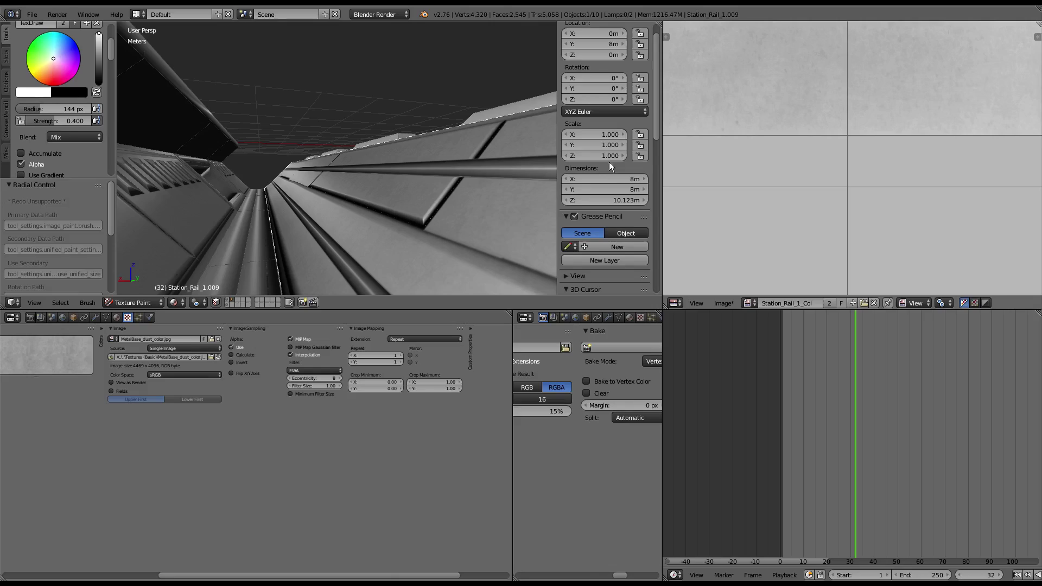
key(ctrl+Up)
scroll(622, 201, down, 4)
key(ctrl+Up)
key(ctrl+Up)
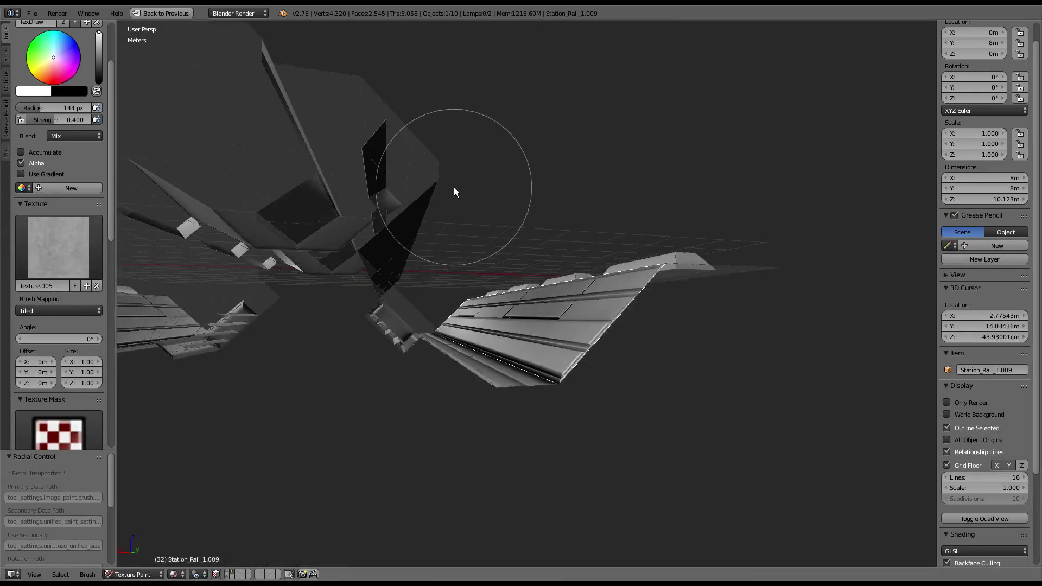
middle_drag(453, 188, 516, 250)
scroll(632, 170, down, 1)
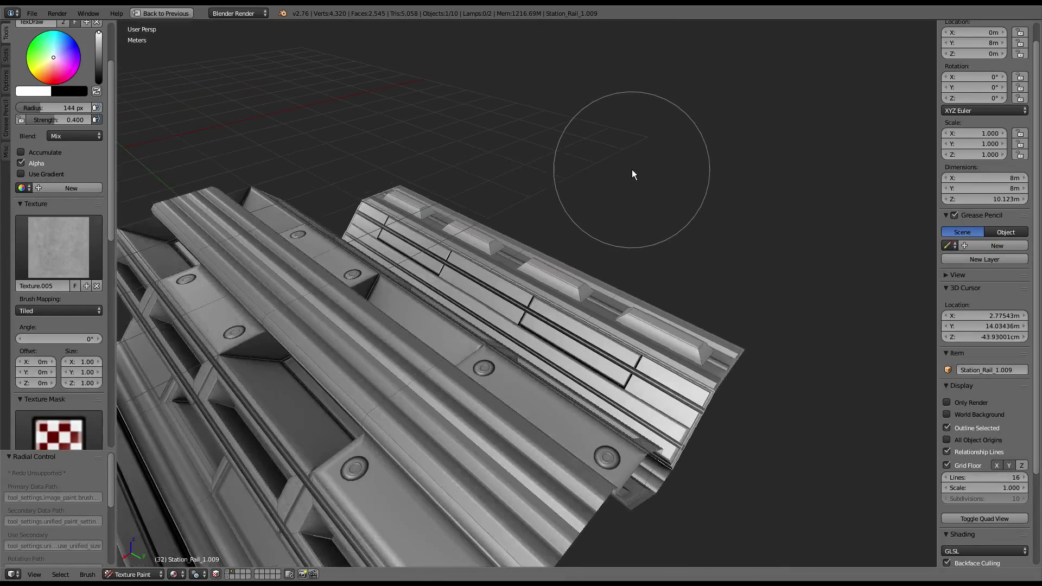